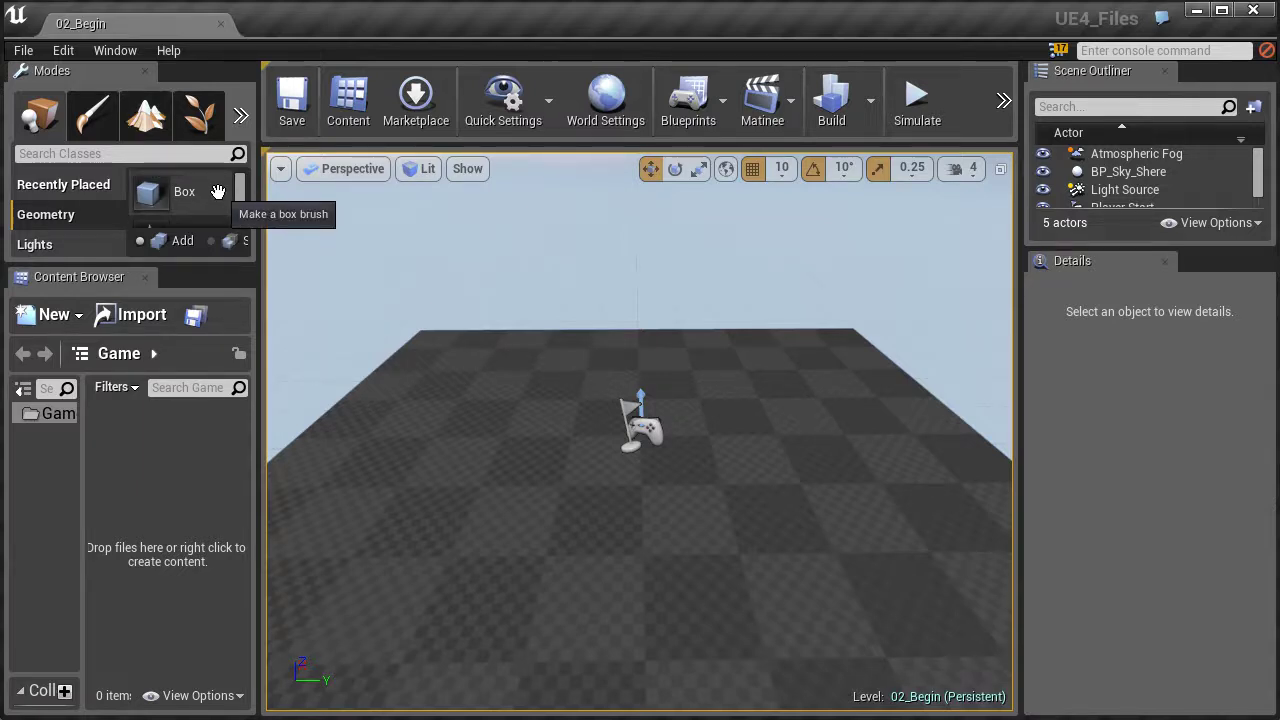
# Look through the Paint, Landscape, Foliage and Geometry Editing modes, and return to Place mode.
pyautogui.click(100, 125)
pyautogui.click(146, 118)
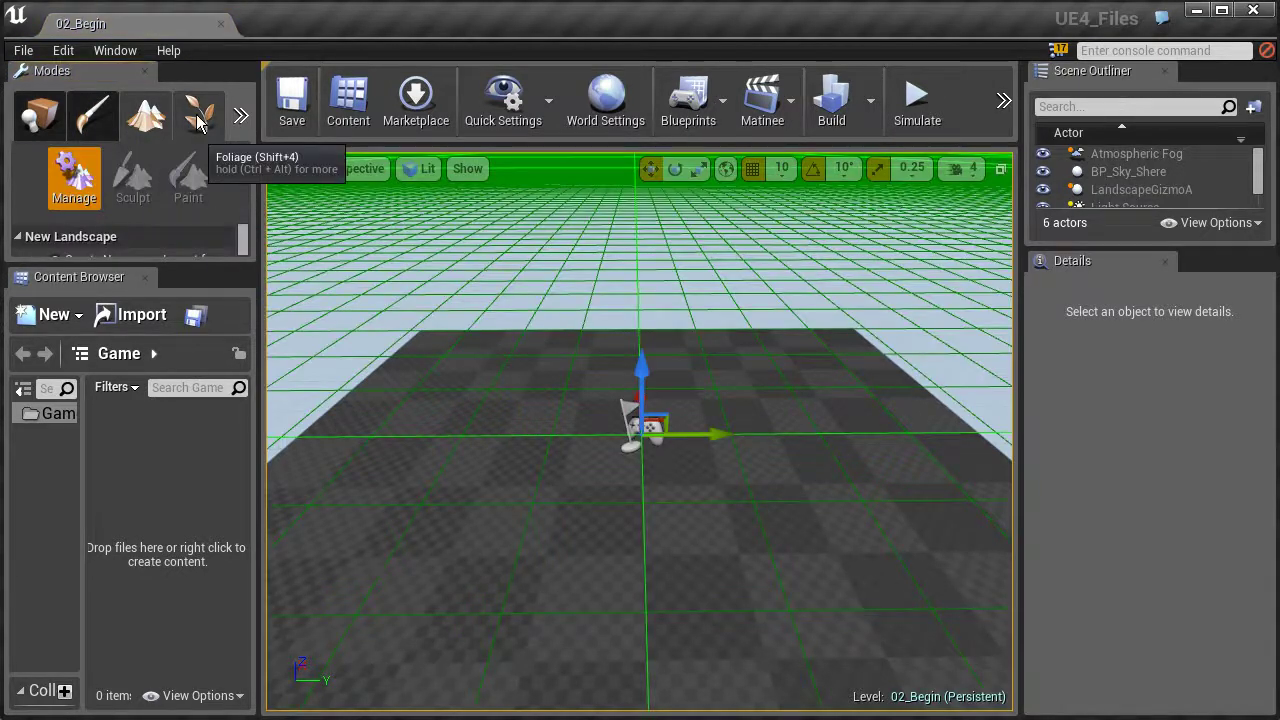
pyautogui.click(198, 118)
pyautogui.click(242, 117)
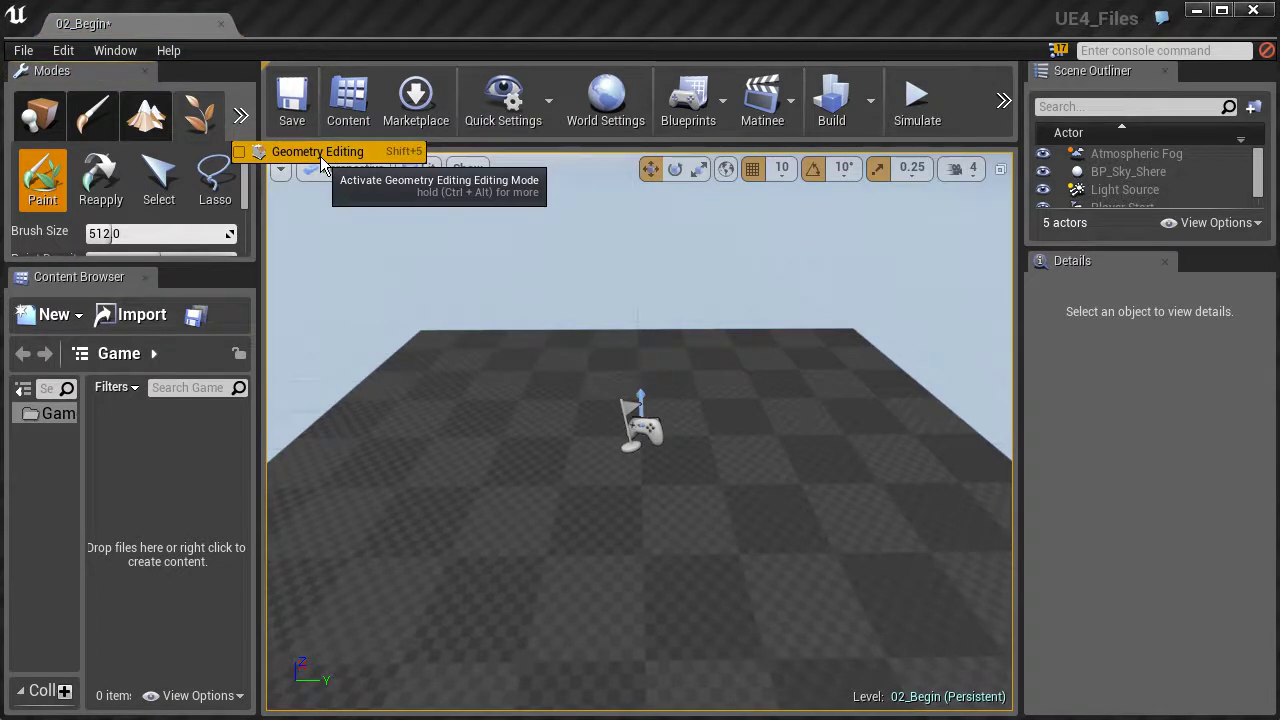
pyautogui.click(40, 115)
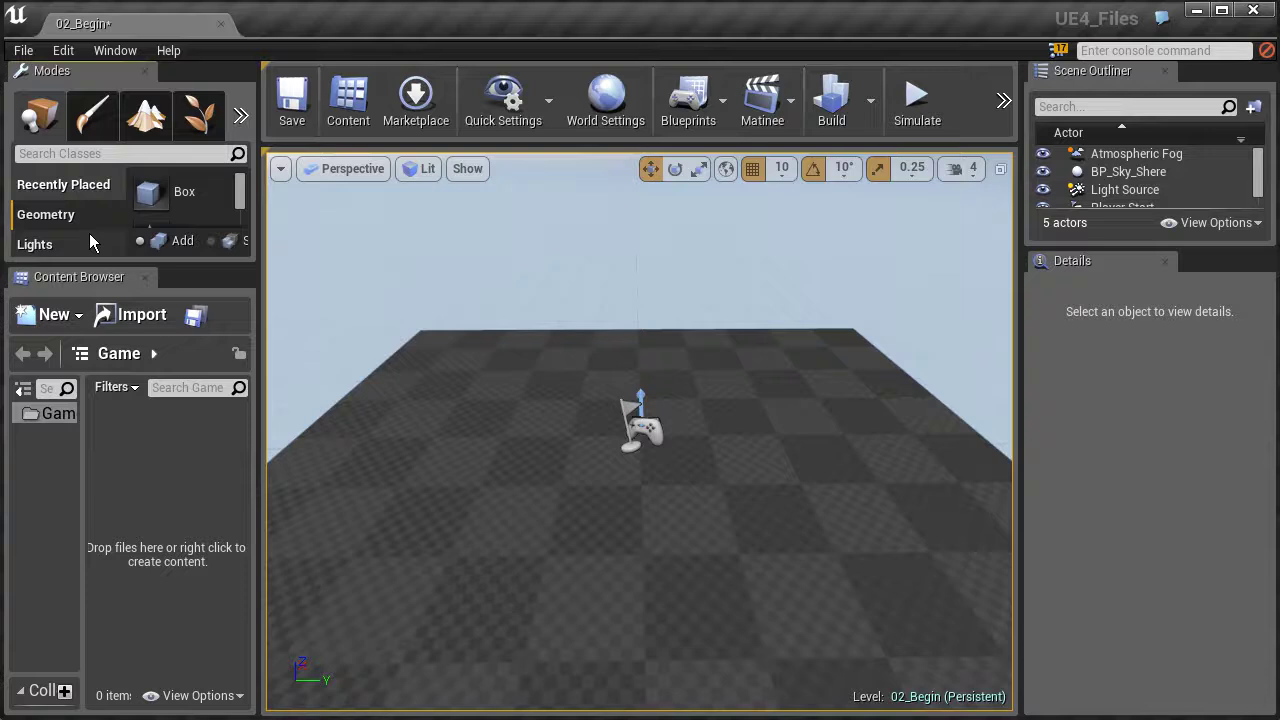
# Enlarge the Modes area, place an additive box brush on the floor beside the player start, and delete it again.
pyautogui.moveTo(103, 266); pyautogui.dragTo(103, 432)
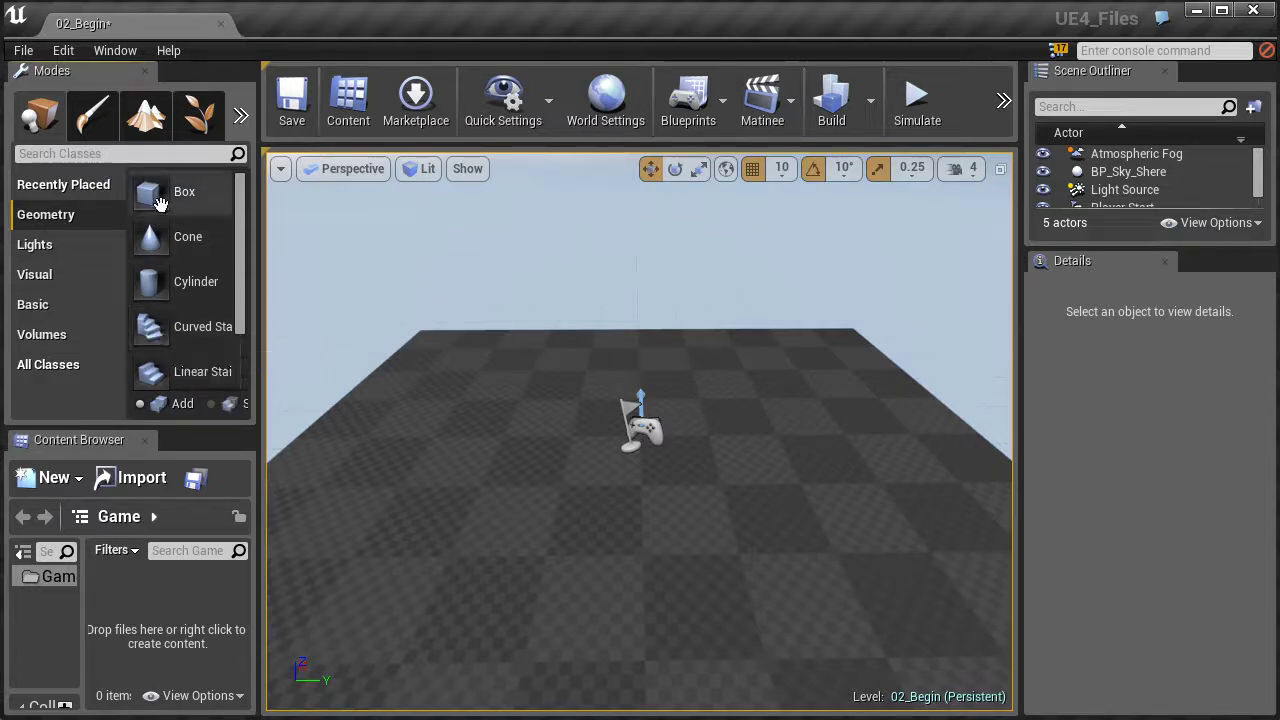
pyautogui.moveTo(157, 200)
pyautogui.mouseDown()
pyautogui.moveTo(329, 306)
pyautogui.moveTo(476, 445)
pyautogui.mouseUp()
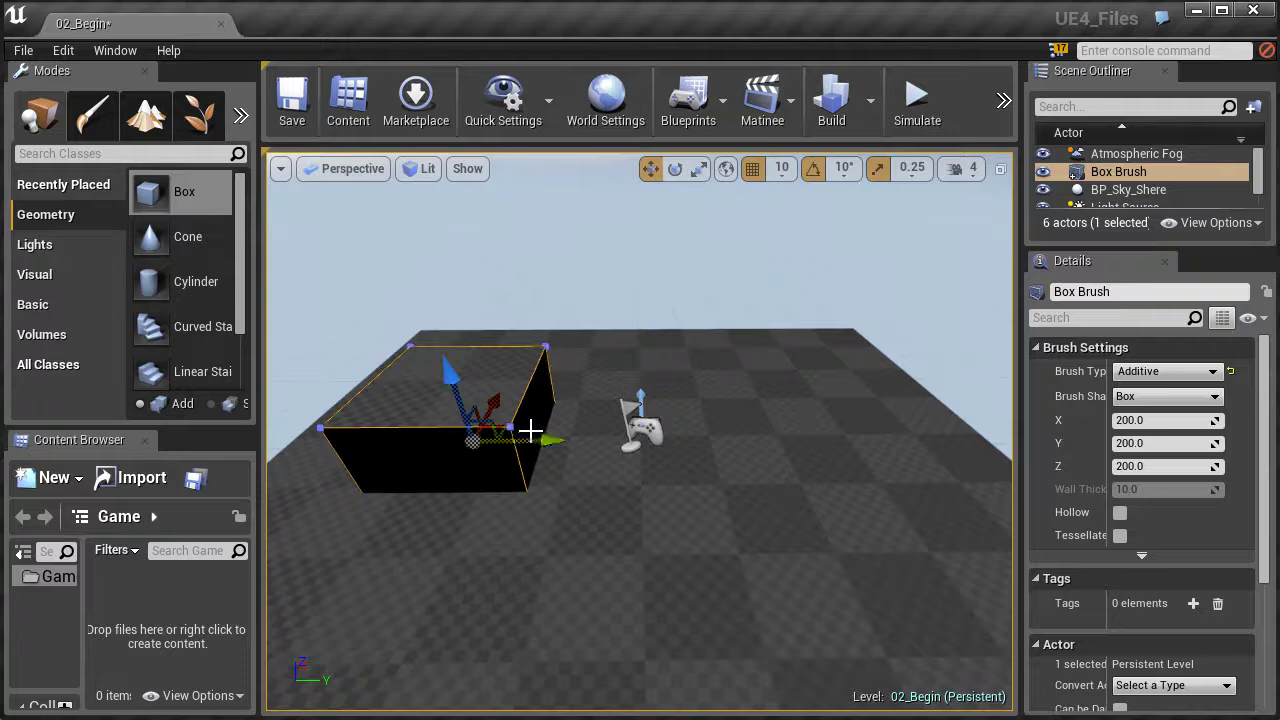
pyautogui.moveTo(507, 428); pyautogui.dragTo(514, 432, button='right')
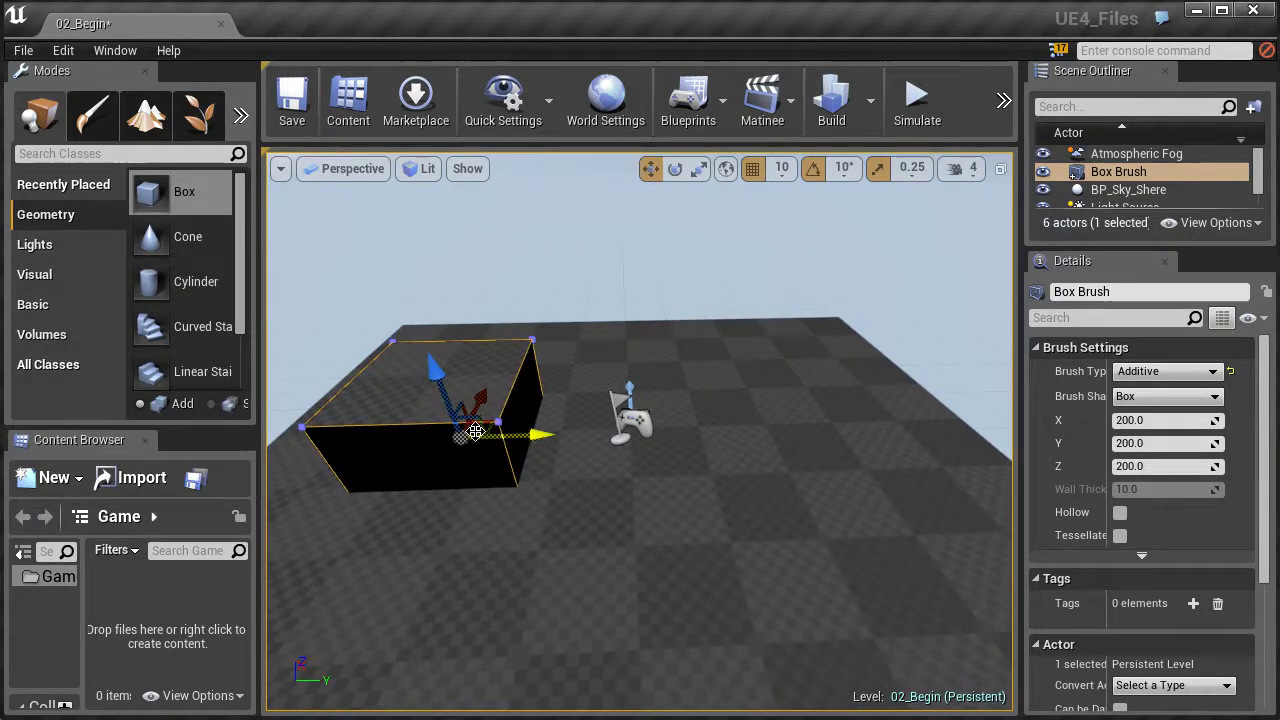
pyautogui.press('Delete')
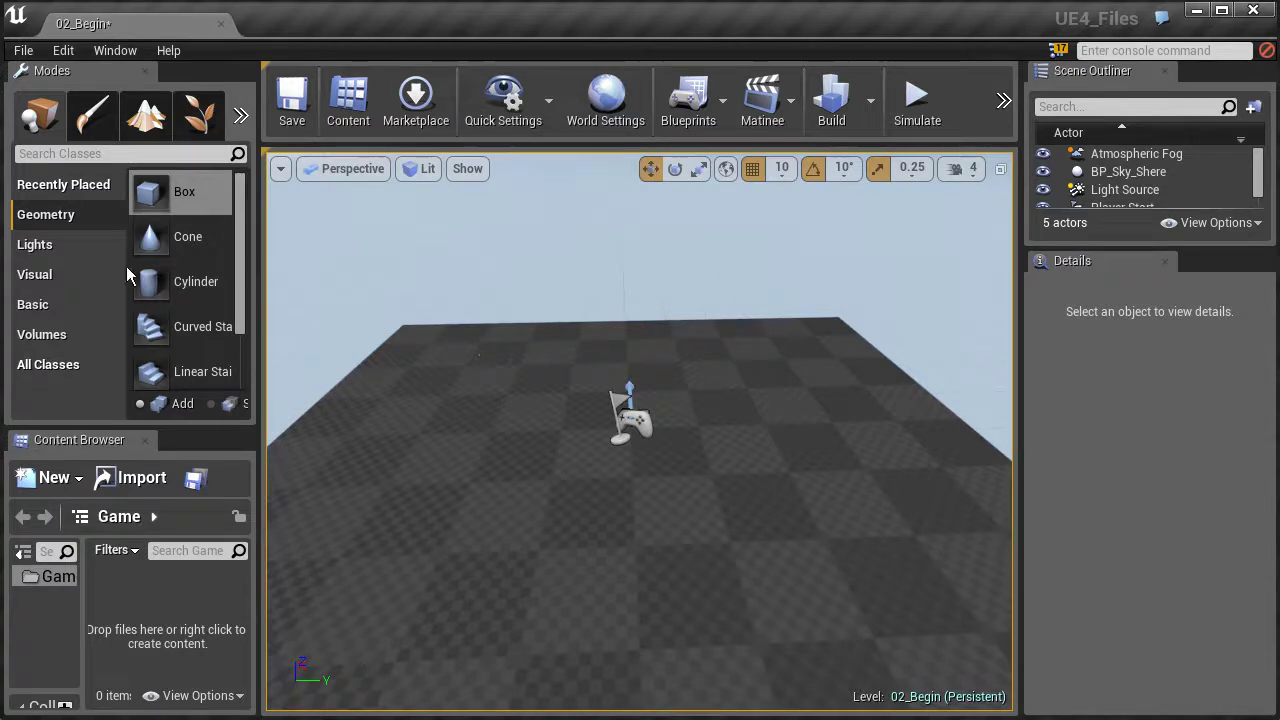
# Look through the Lights, Visual, Basic, Volumes and All Classes placement categories, and return to Geometry.
pyautogui.click(44, 250)
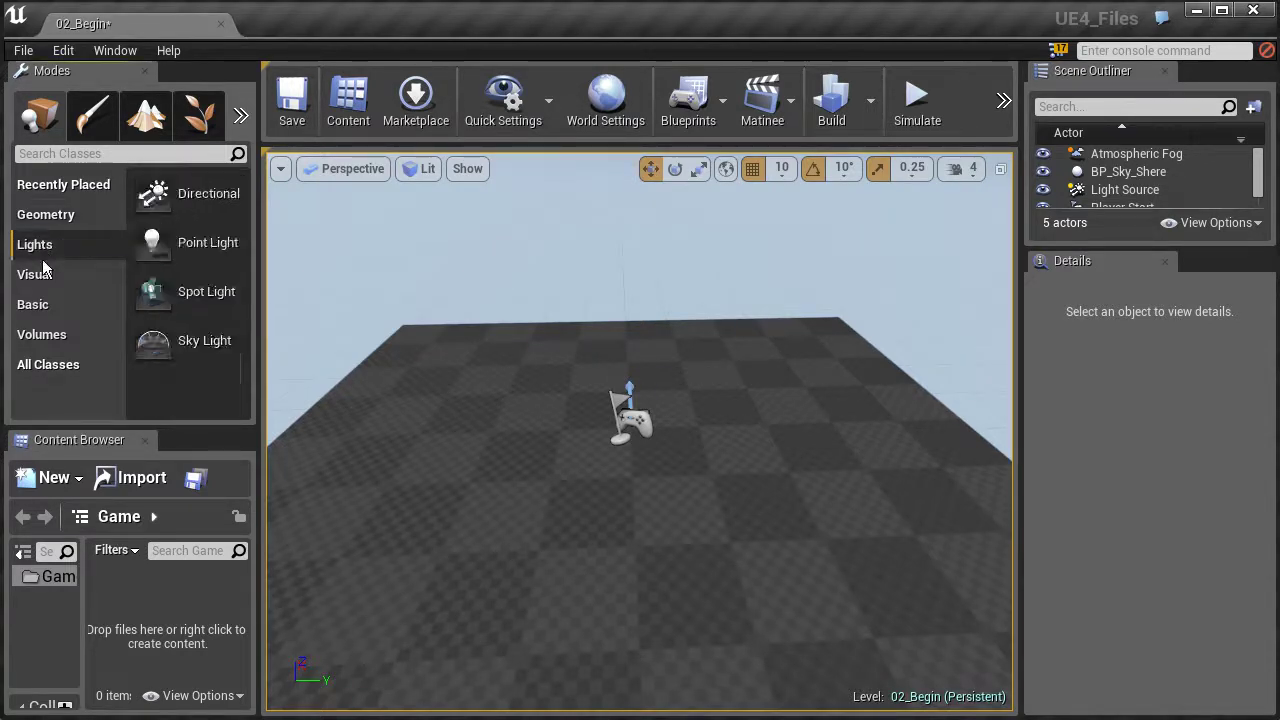
pyautogui.click(48, 282)
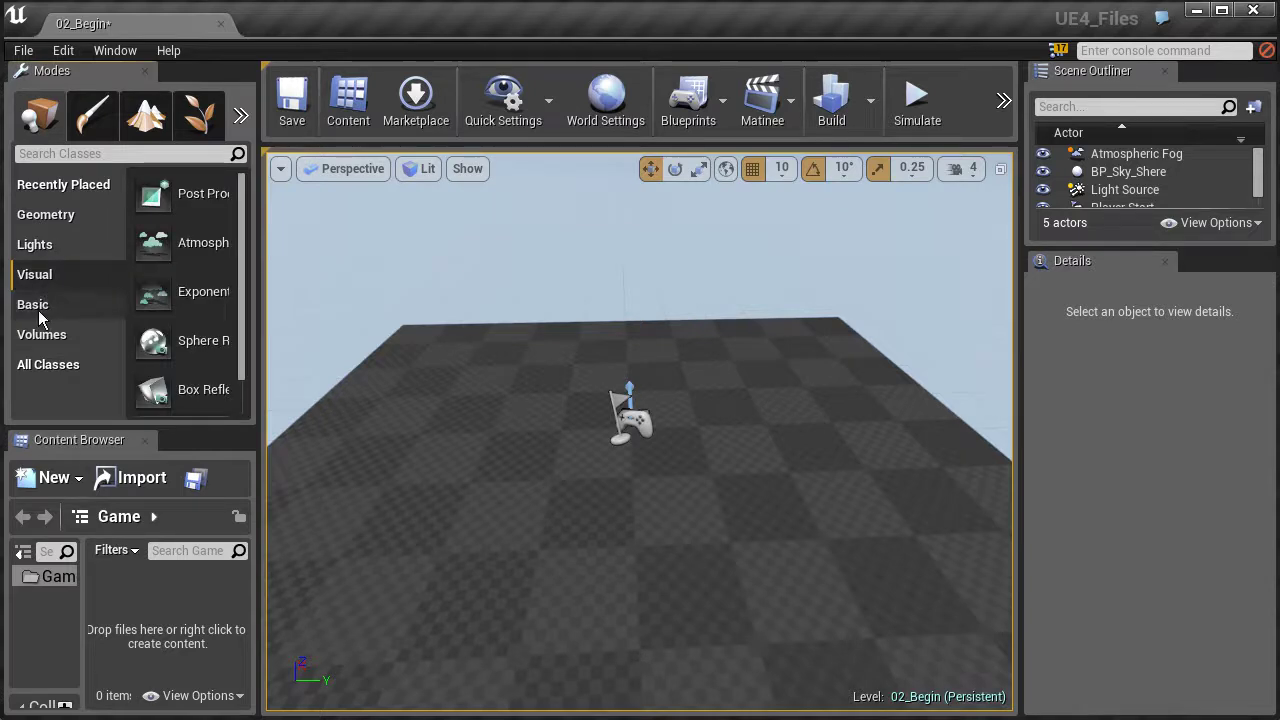
pyautogui.click(41, 314)
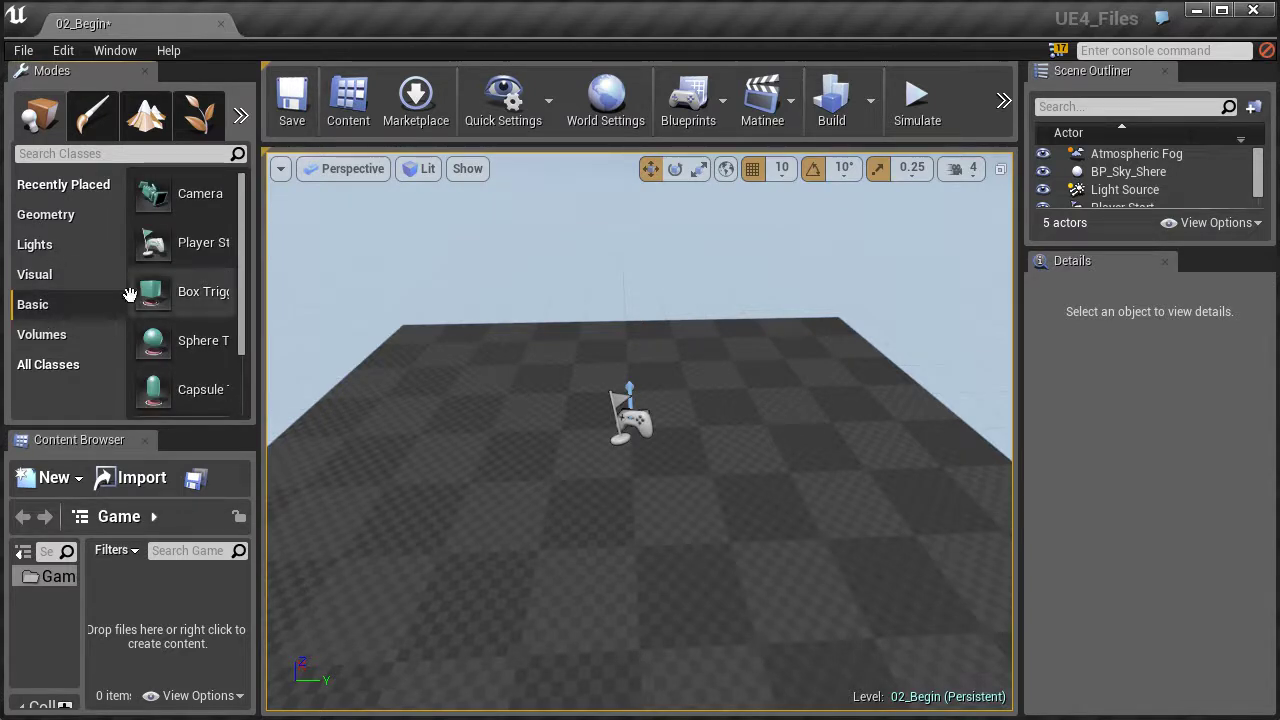
pyautogui.click(64, 336)
pyautogui.click(53, 364)
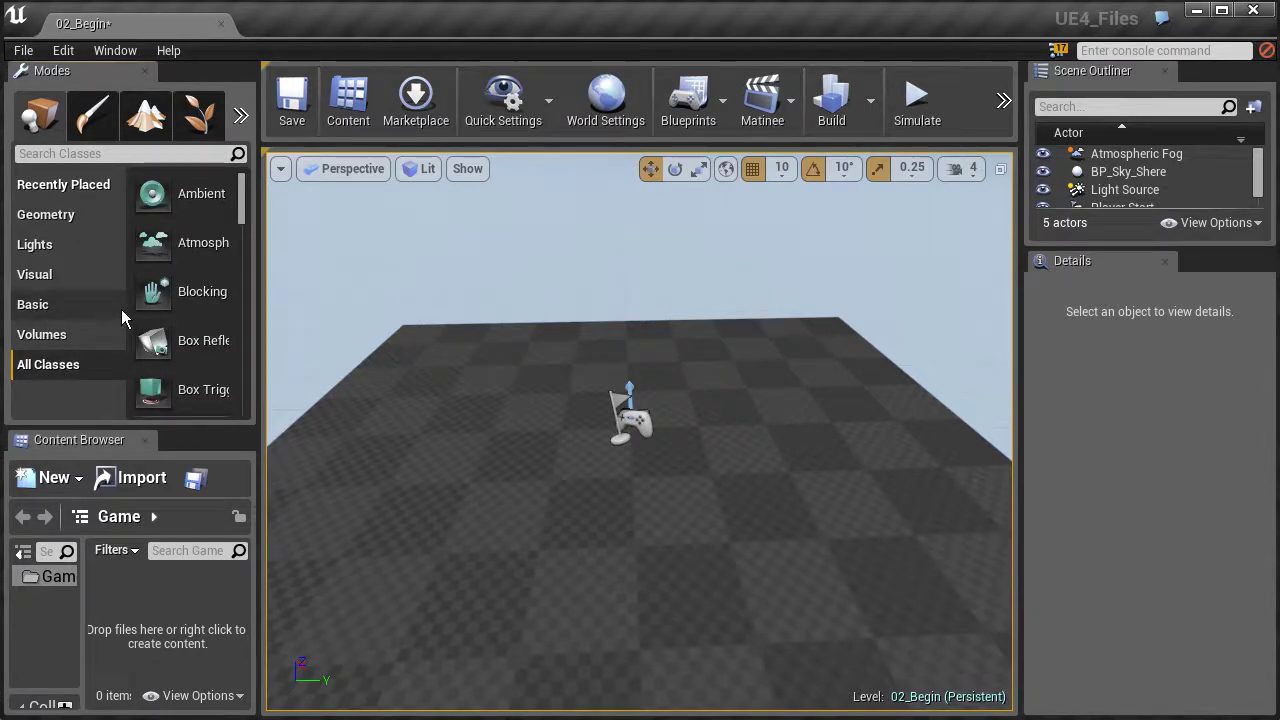
pyautogui.click(72, 215)
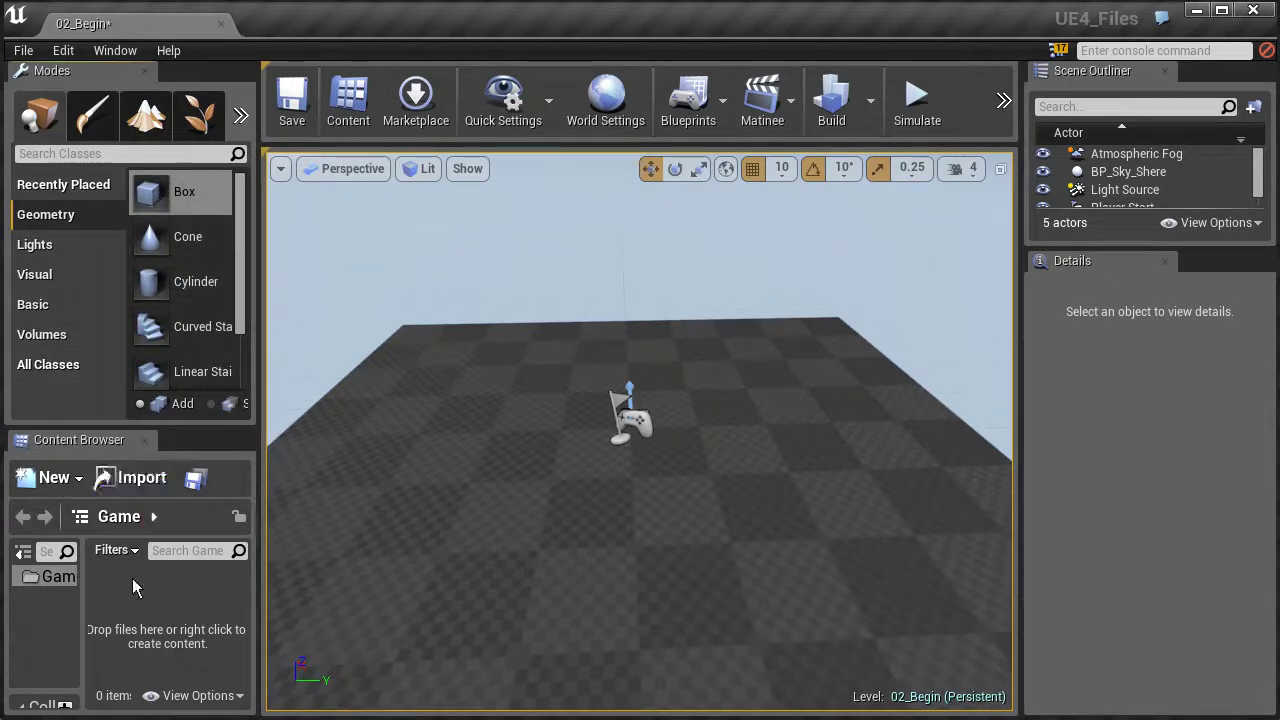
# Enlarge the Content Browser and its folder tree, and extend the Scene Outliner to show the full actor list.
pyautogui.moveTo(140, 430); pyautogui.dragTo(134, 350)
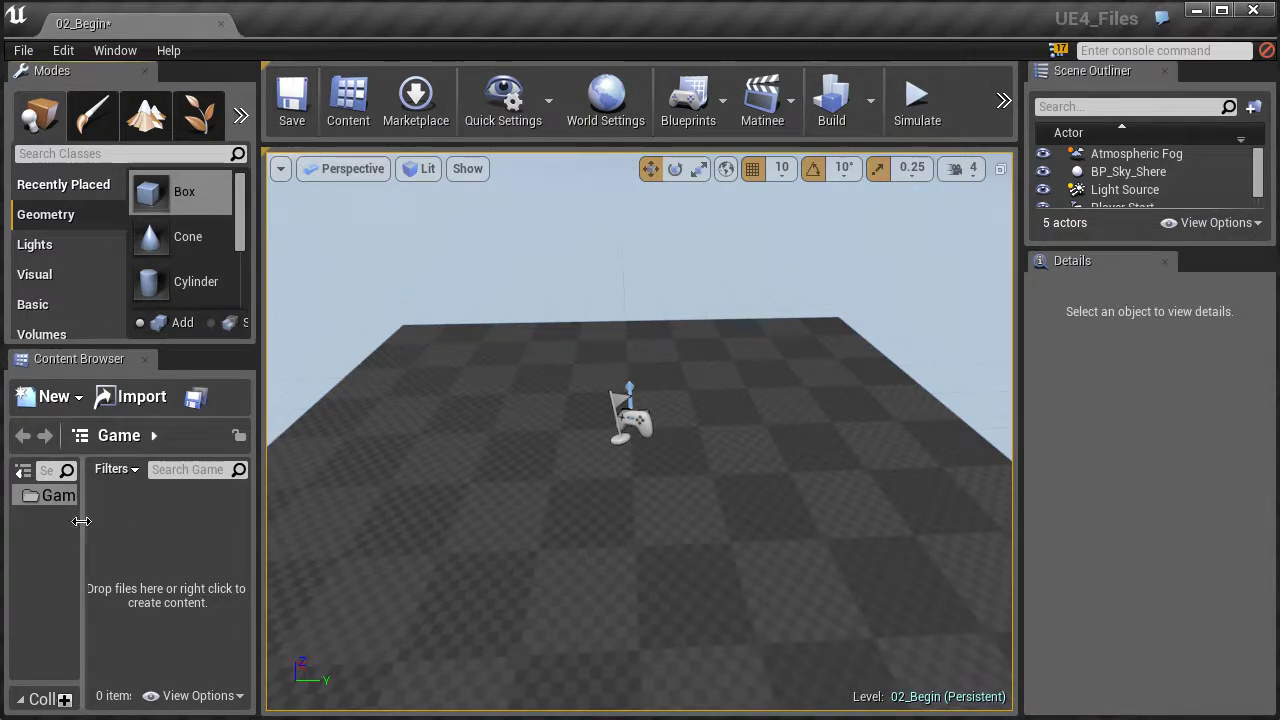
pyautogui.moveTo(83, 522); pyautogui.dragTo(125, 514)
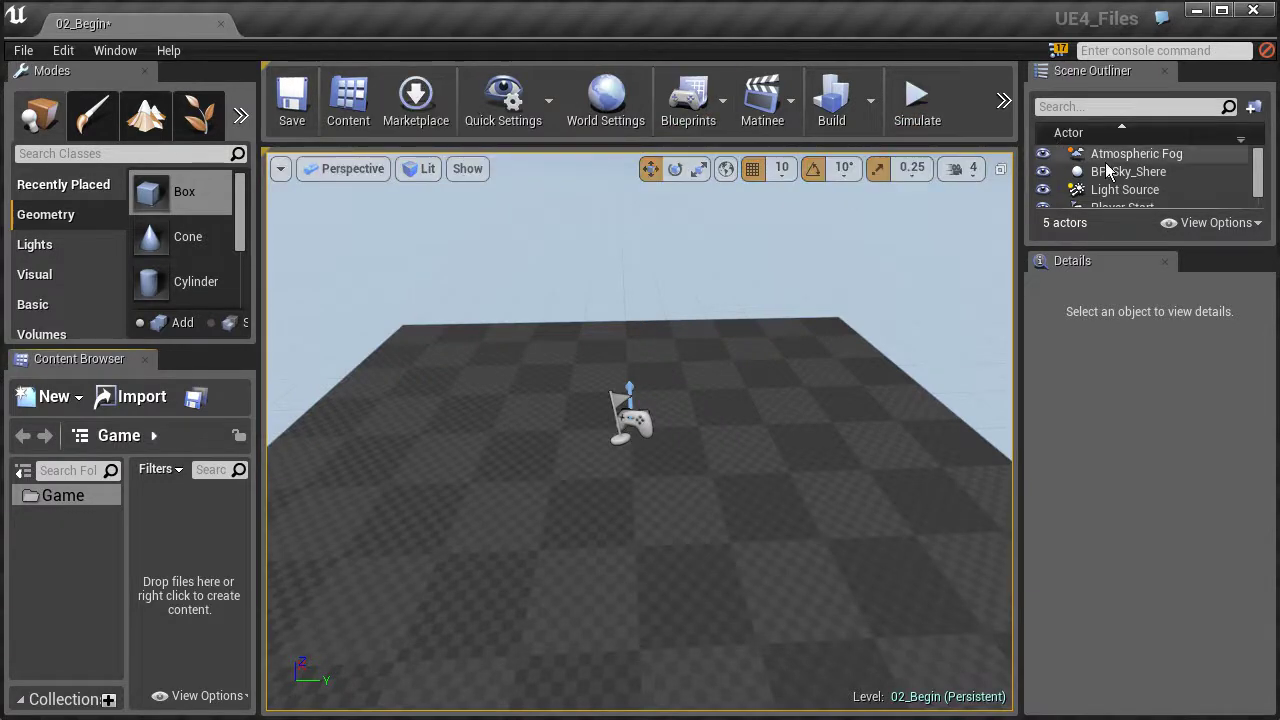
pyautogui.moveTo(1164, 248); pyautogui.dragTo(1166, 386)
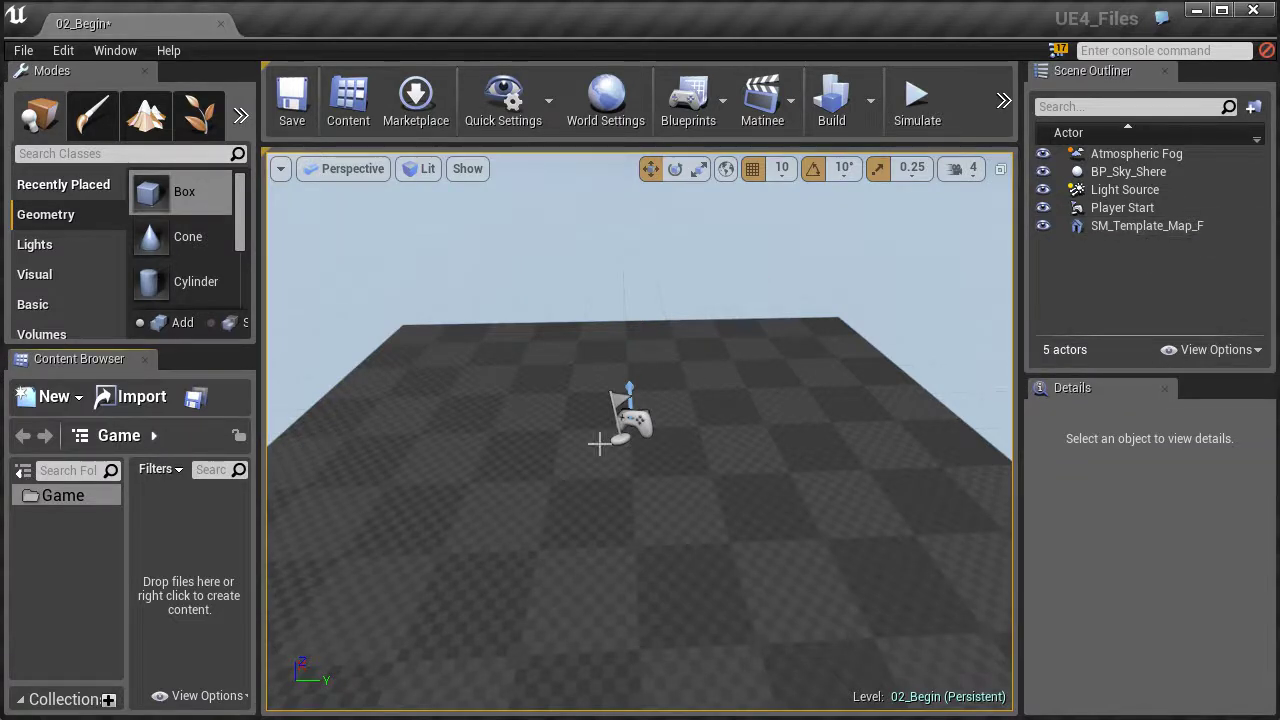
# Select each actor in the Scene Outliner in turn, ending on BP_Sky_Shere to examine its details.
pyautogui.click(1134, 154)
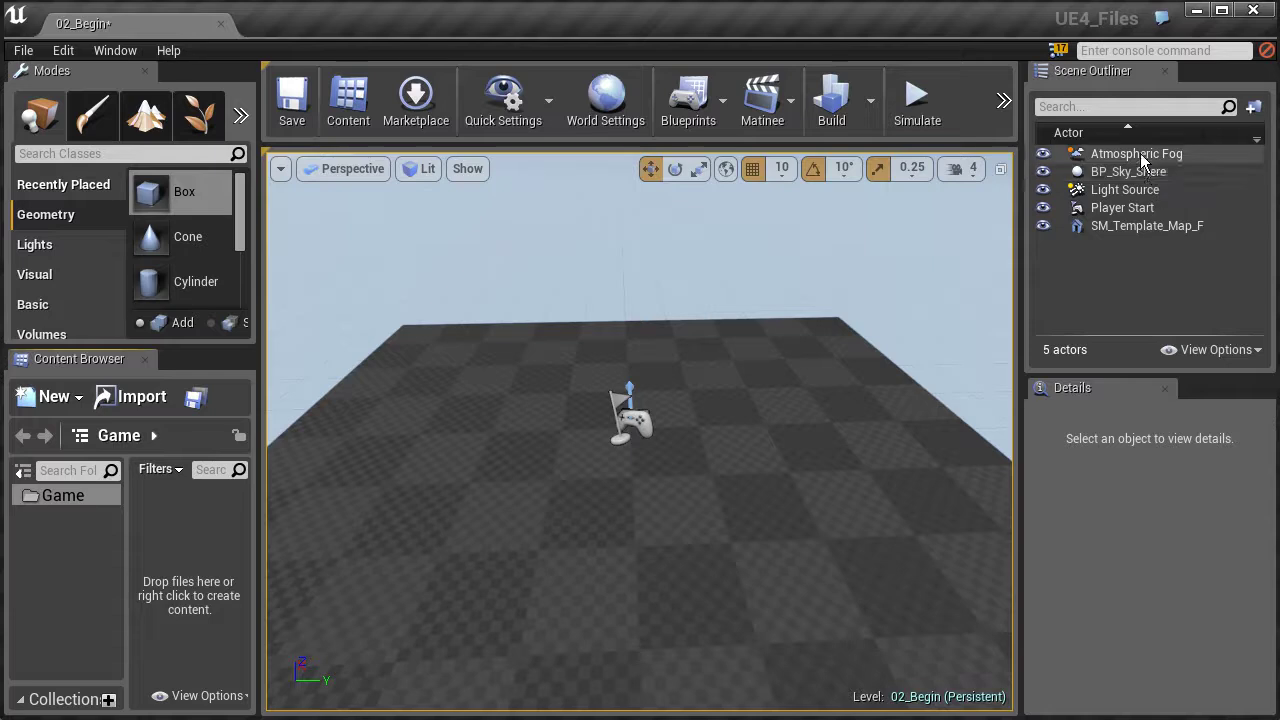
pyautogui.click(1138, 172)
pyautogui.click(1130, 190)
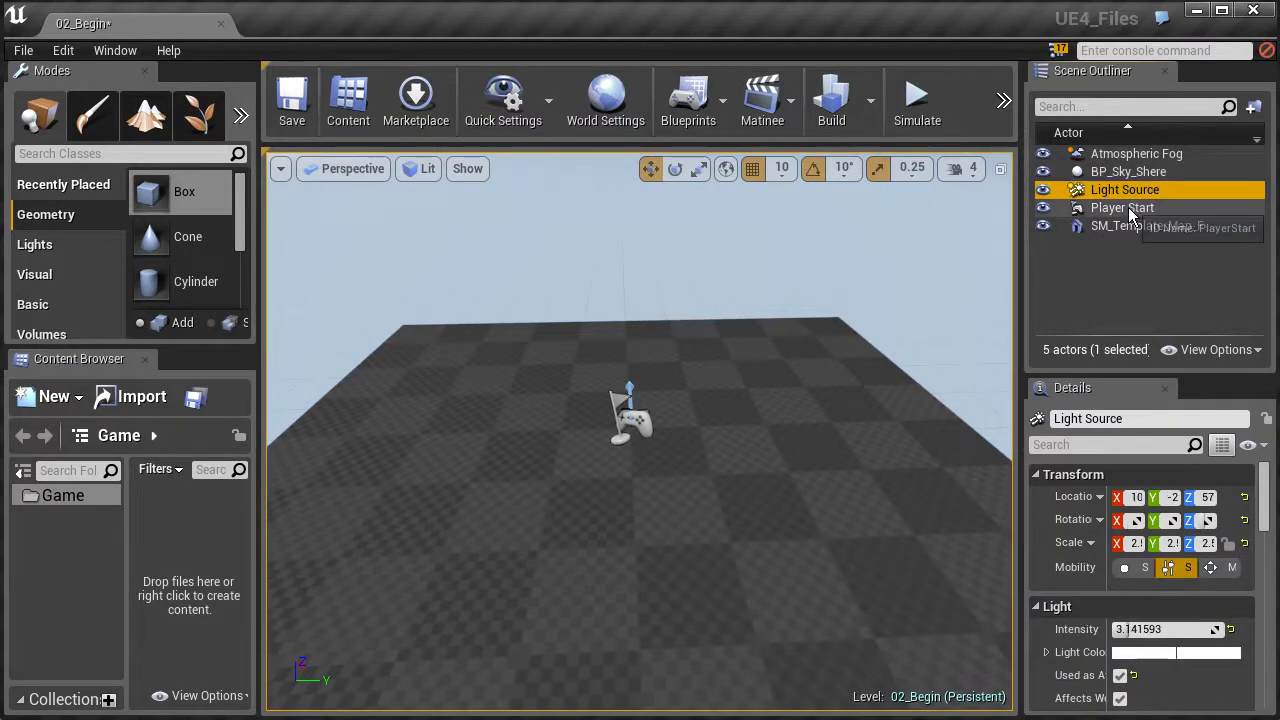
pyautogui.click(1128, 207)
pyautogui.click(1128, 226)
pyautogui.click(1130, 172)
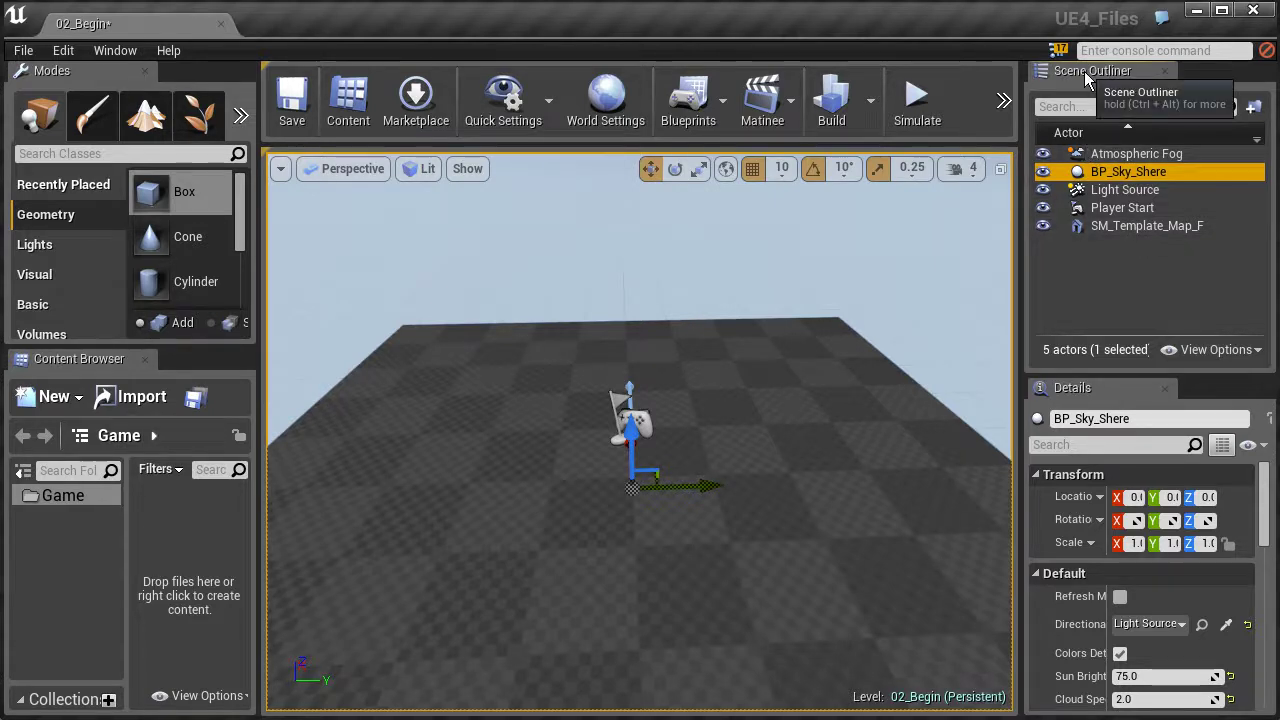
pyautogui.click(1148, 420)
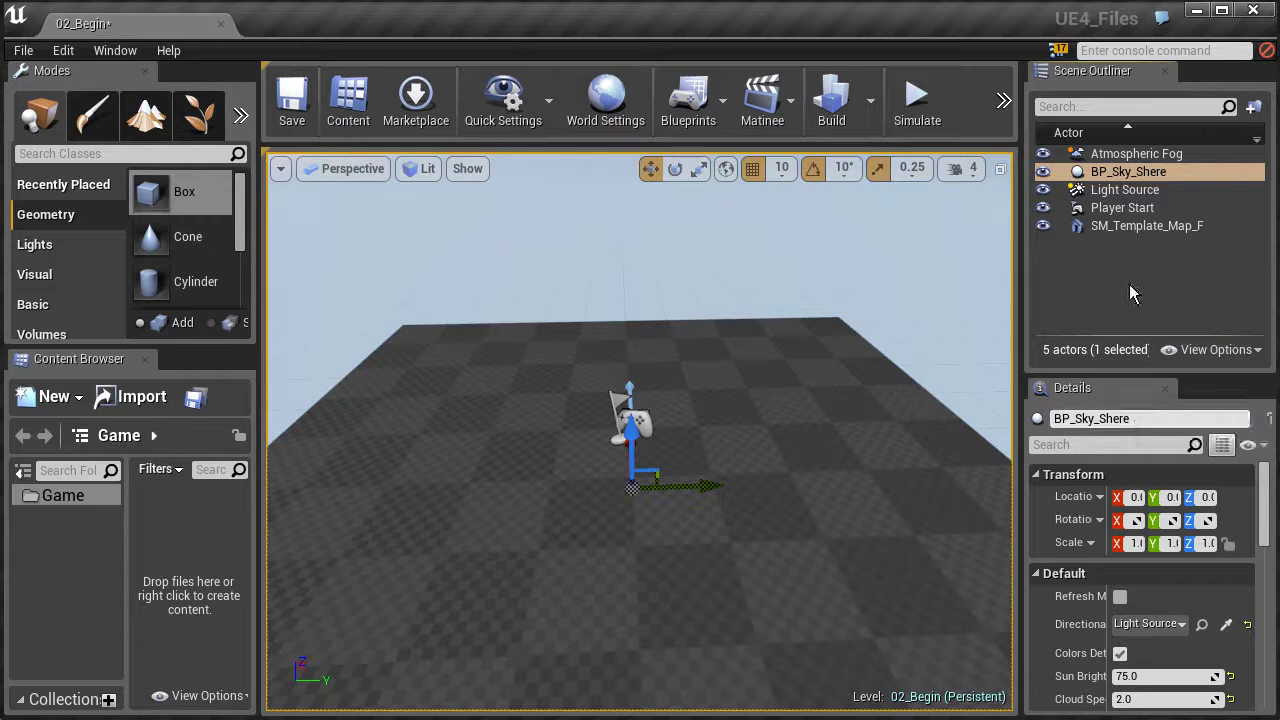
# Select the Player Start and the Light Source to examine each actor's properties.
pyautogui.click(1107, 210)
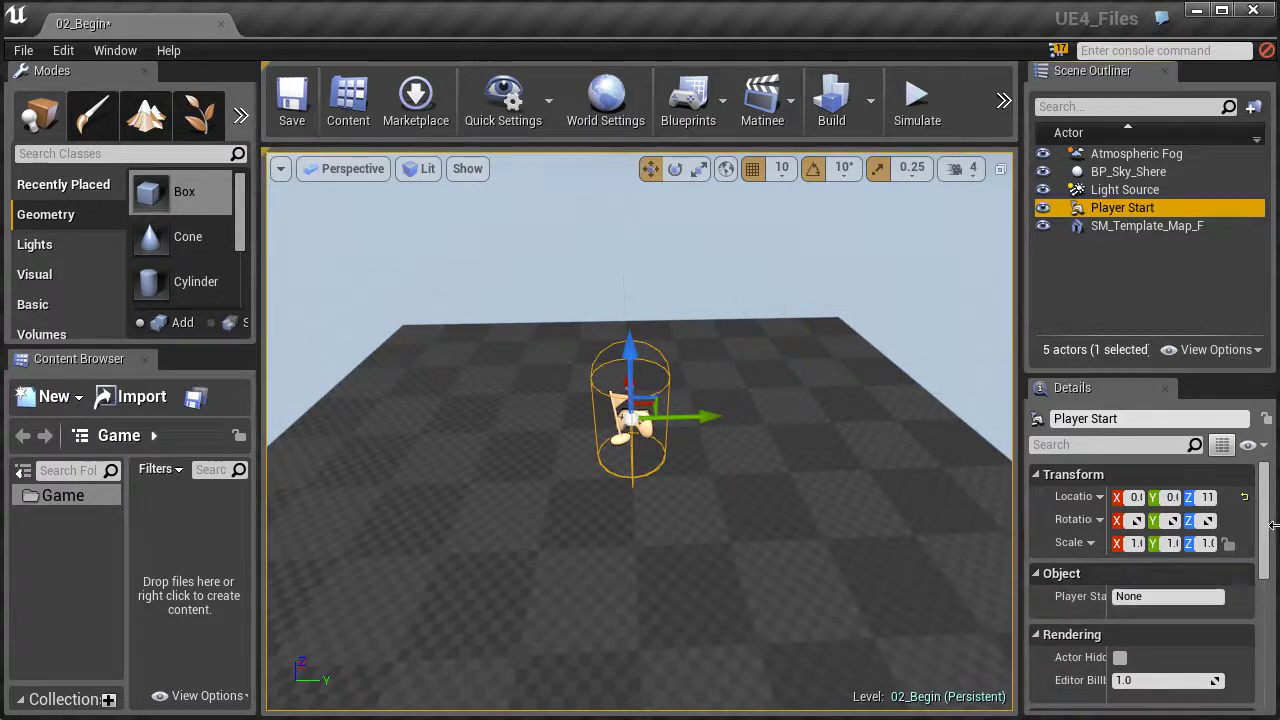
pyautogui.moveTo(1263, 520)
pyautogui.mouseDown()
pyautogui.moveTo(1260, 640)
pyautogui.moveTo(1262, 512)
pyautogui.mouseUp()
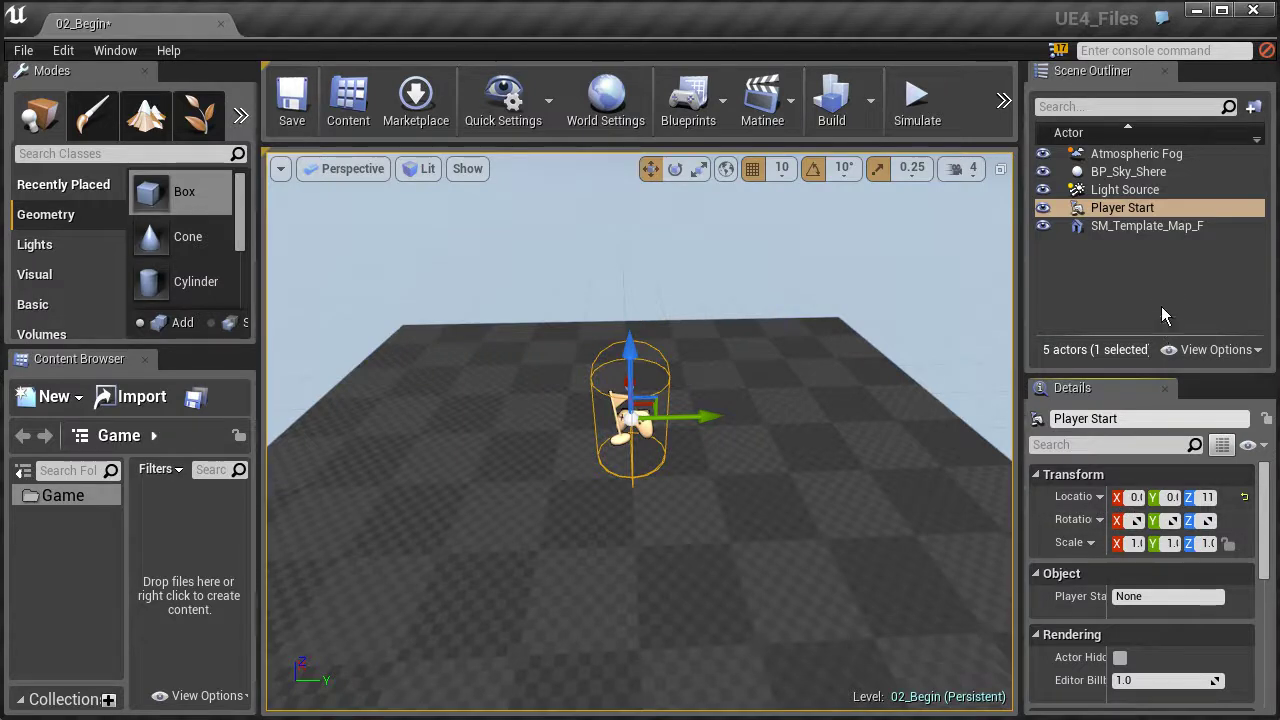
pyautogui.click(1118, 190)
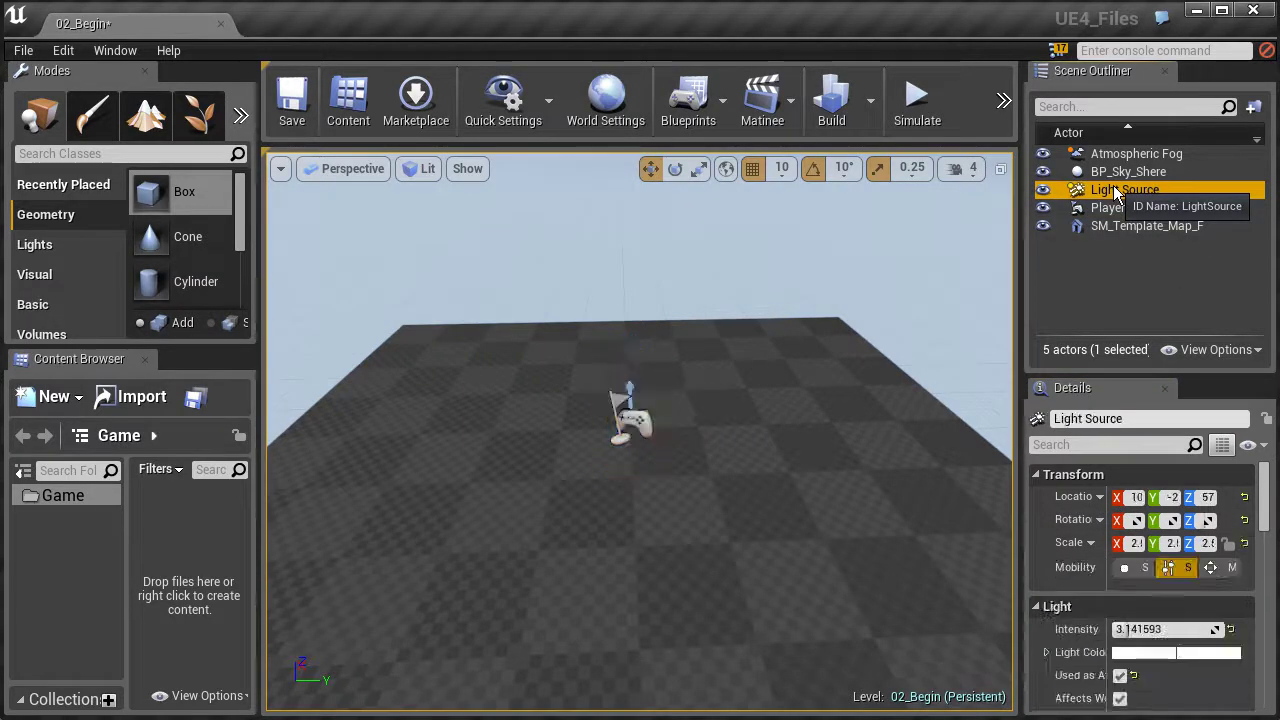
pyautogui.moveTo(1265, 486)
pyautogui.mouseDown()
pyautogui.moveTo(1263, 614)
pyautogui.moveTo(1263, 487)
pyautogui.mouseUp()
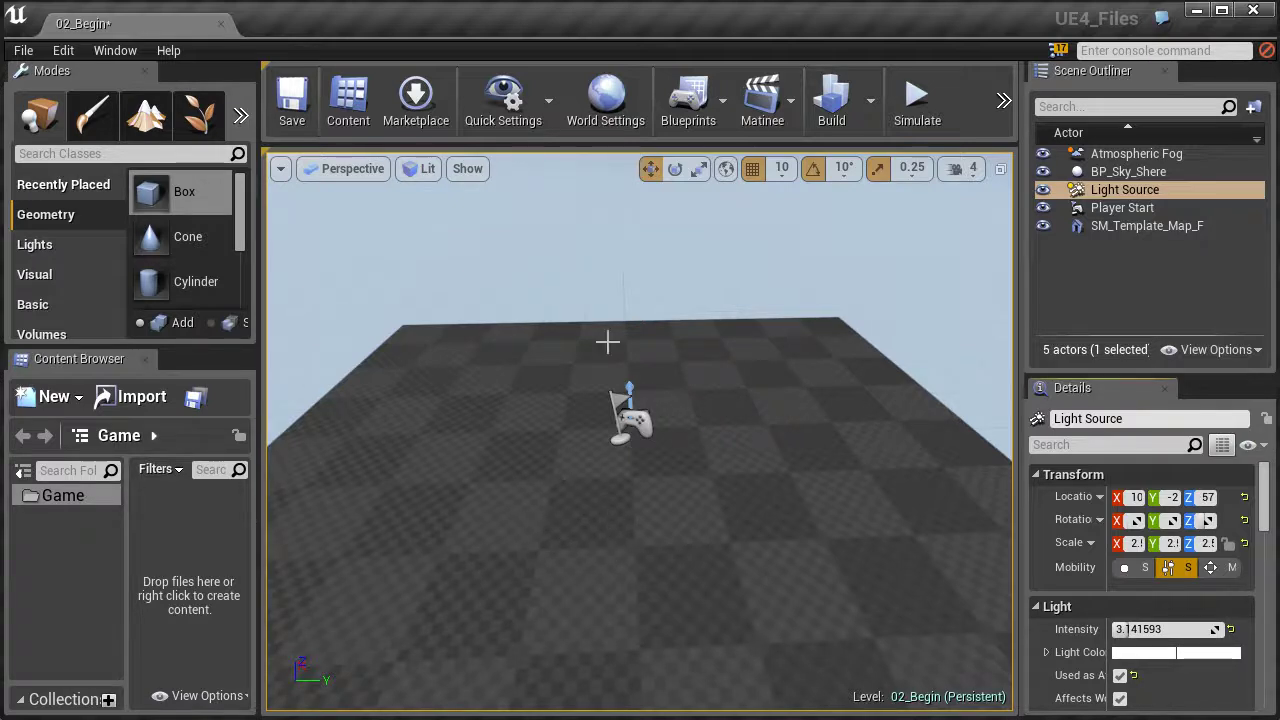
# Move, turn and pan the perspective view to examine the floor and the sky.
pyautogui.moveTo(640, 356); pyautogui.dragTo(880, 346)
pyautogui.moveTo(604, 306); pyautogui.dragTo(640, 355)
pyautogui.moveTo(664, 338)
pyautogui.mouseDown(button='right')
pyautogui.moveTo(625, 312)
pyautogui.moveTo(535, 298)
pyautogui.moveTo(480, 318)
pyautogui.moveTo(465, 480)
pyautogui.moveTo(505, 520)
pyautogui.moveTo(540, 430)
pyautogui.moveTo(545, 345)
pyautogui.moveTo(615, 305)
pyautogui.moveTo(671, 315)
pyautogui.moveTo(676, 368)
pyautogui.moveTo(671, 332)
pyautogui.mouseUp(button='right')
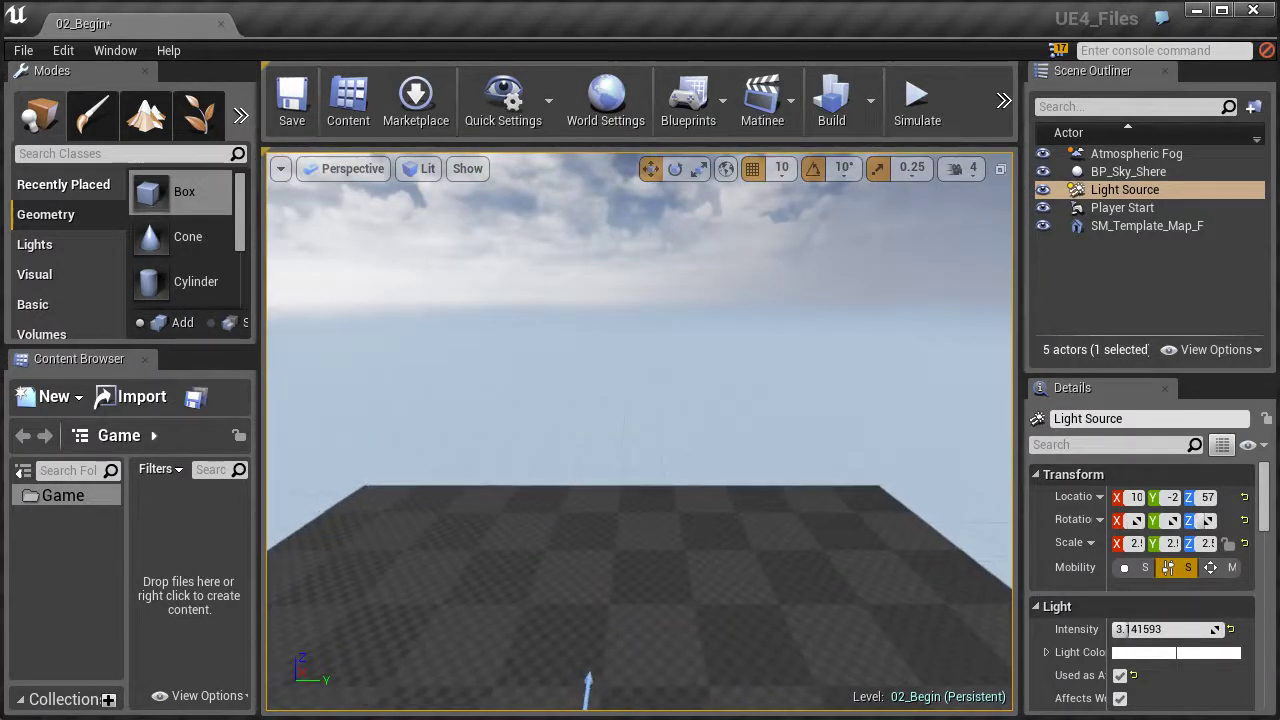
pyautogui.moveTo(660, 400); pyautogui.dragTo(728, 365, button='middle')
pyautogui.press('a')
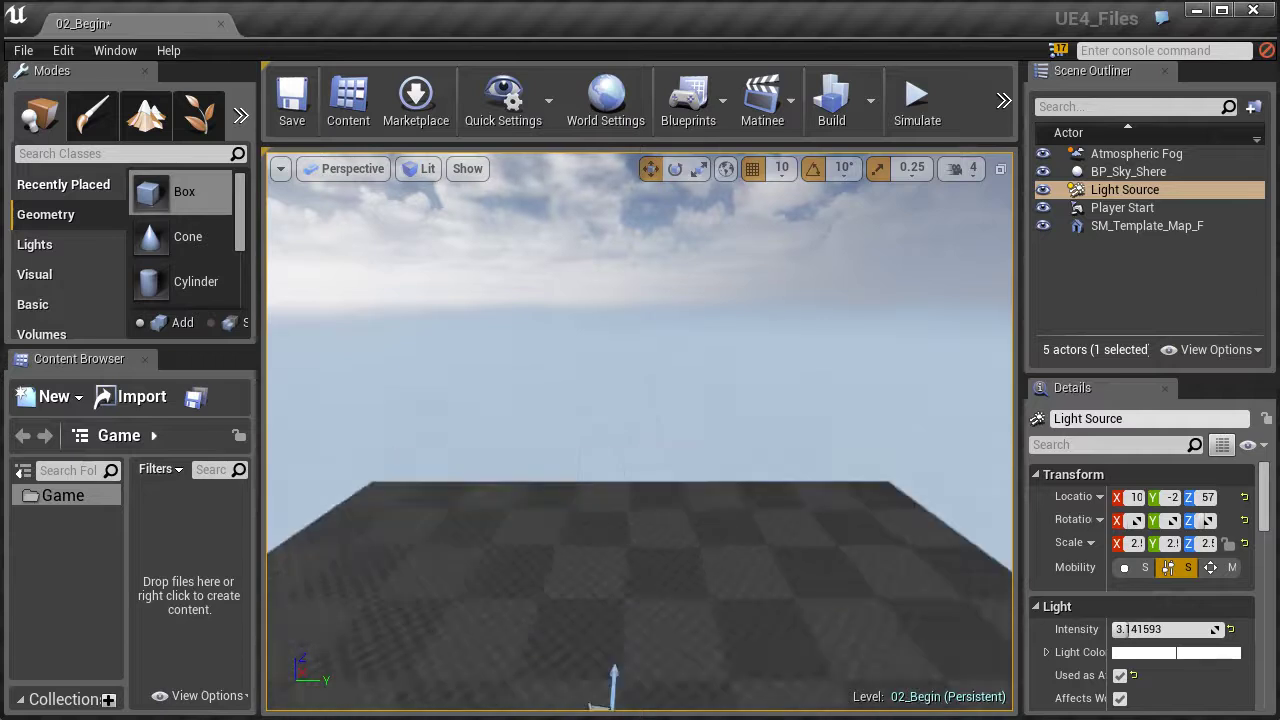
pyautogui.moveTo(684, 464); pyautogui.dragTo(676, 437, button='middle')
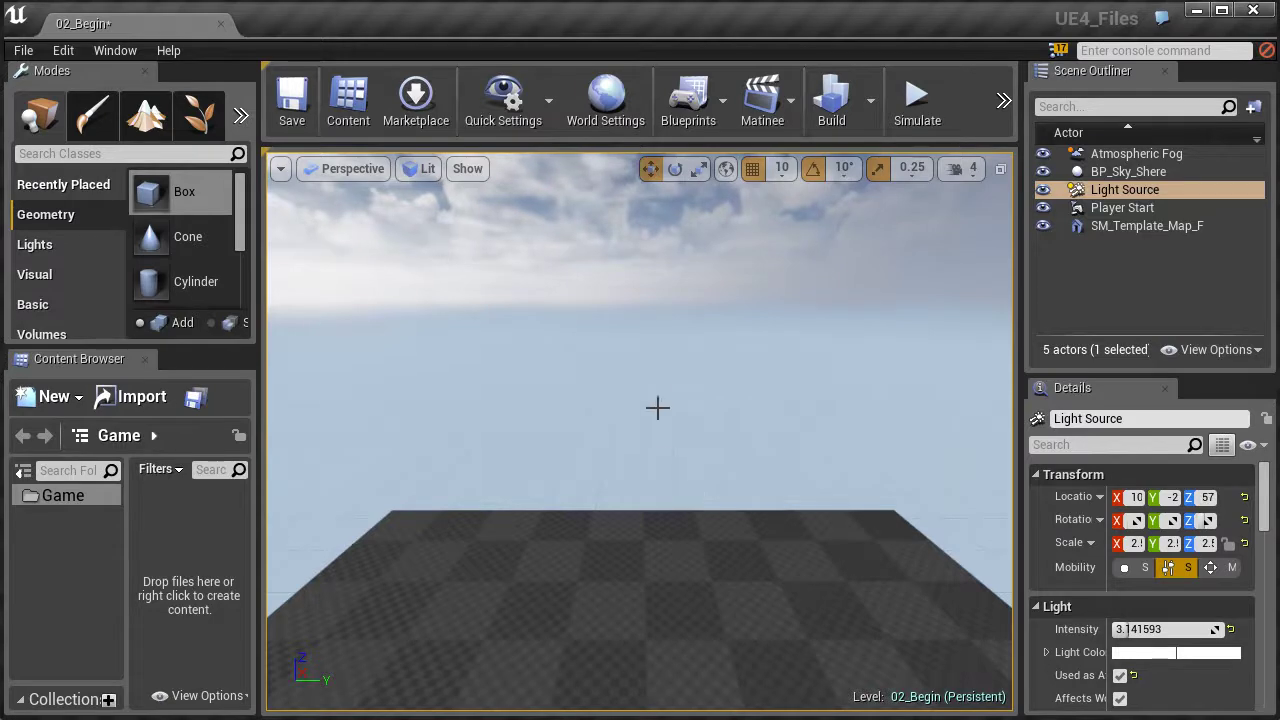
# Look around and fly the camera forward, back, sideways and down through the level.
pyautogui.moveTo(640, 430); pyautogui.dragTo(330, 310, button='right')
pyautogui.moveTo(500, 335); pyautogui.dragTo(480, 395, button='right')
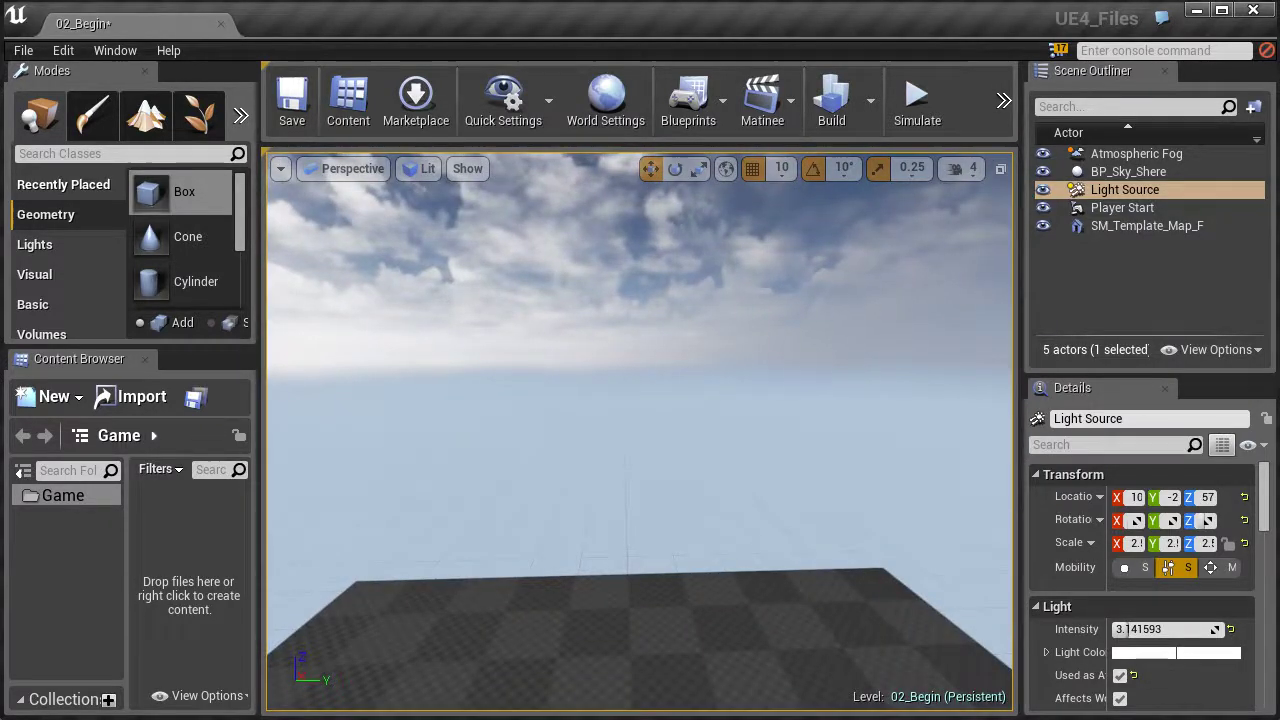
pyautogui.press('w')
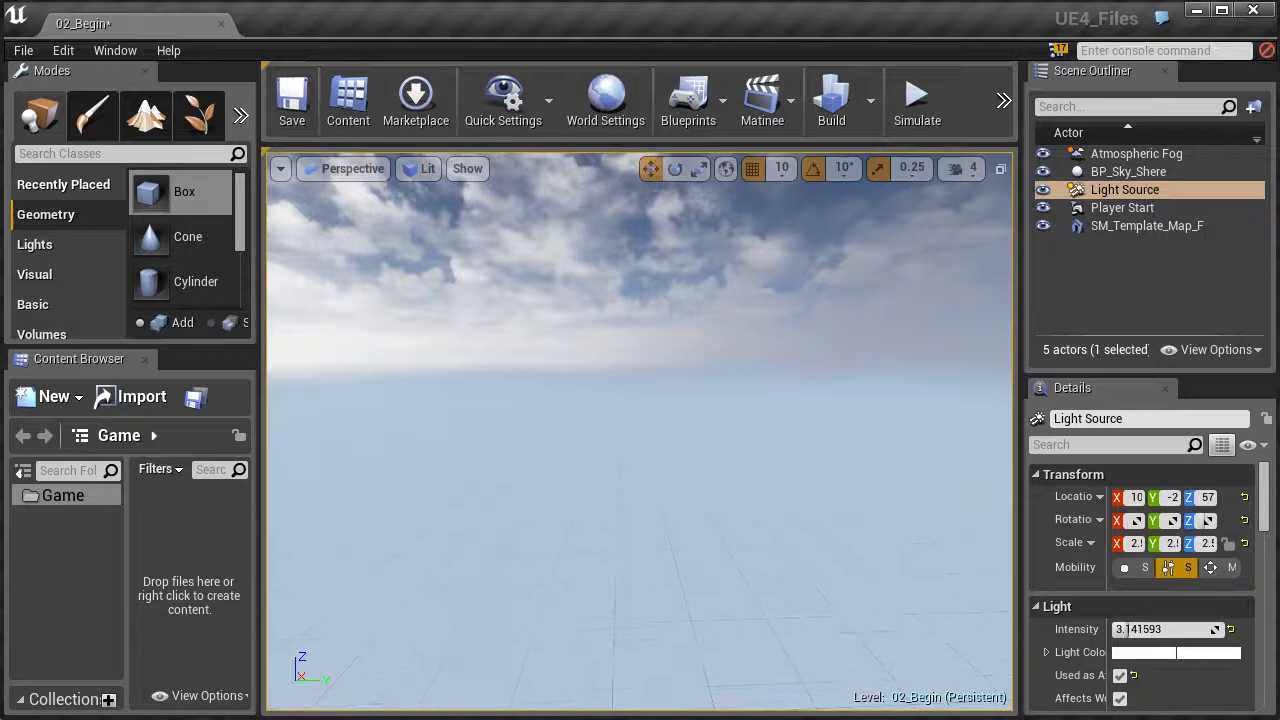
pyautogui.scroll(-5, 480, 293)
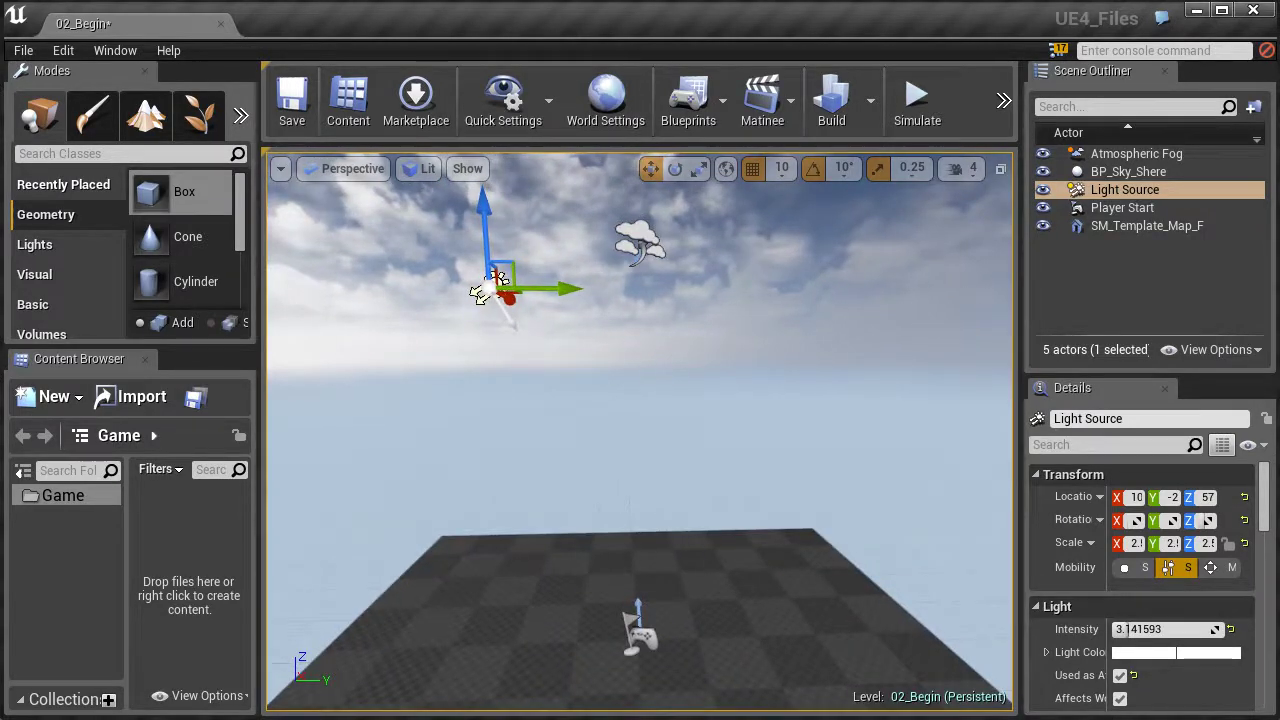
pyautogui.press('a')
pyautogui.press('d')
pyautogui.press('a')
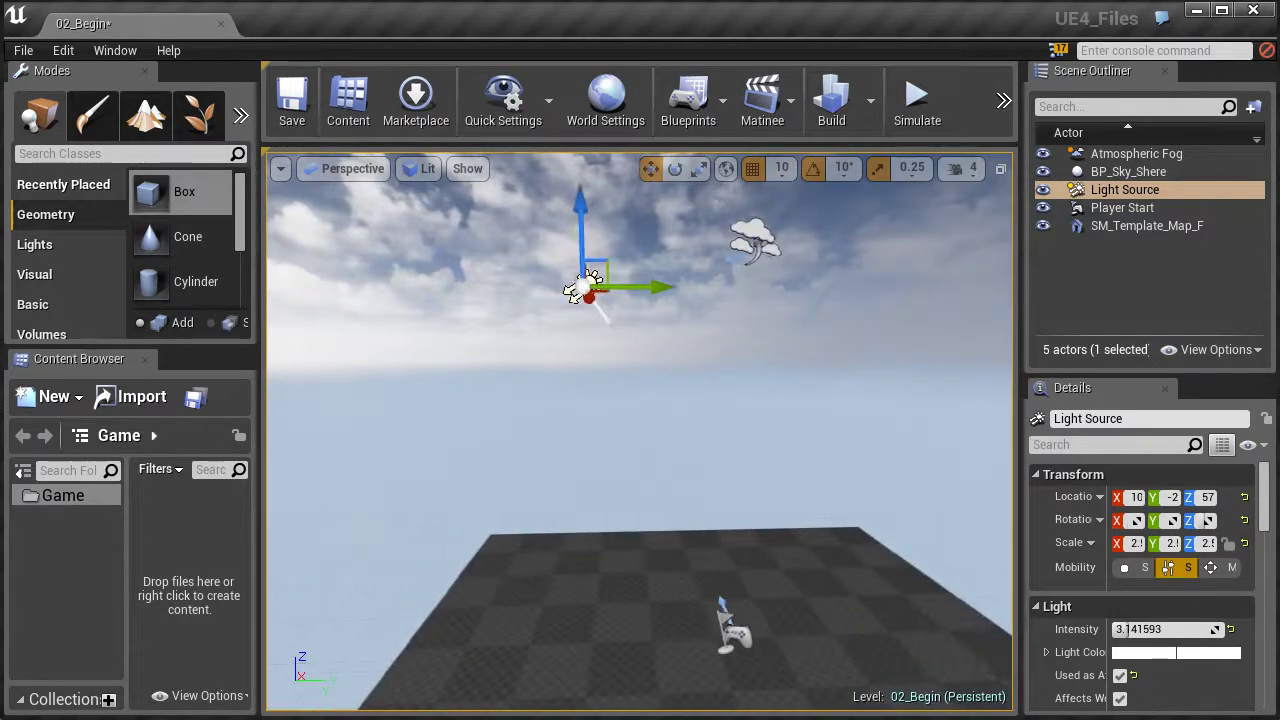
pyautogui.press('q')
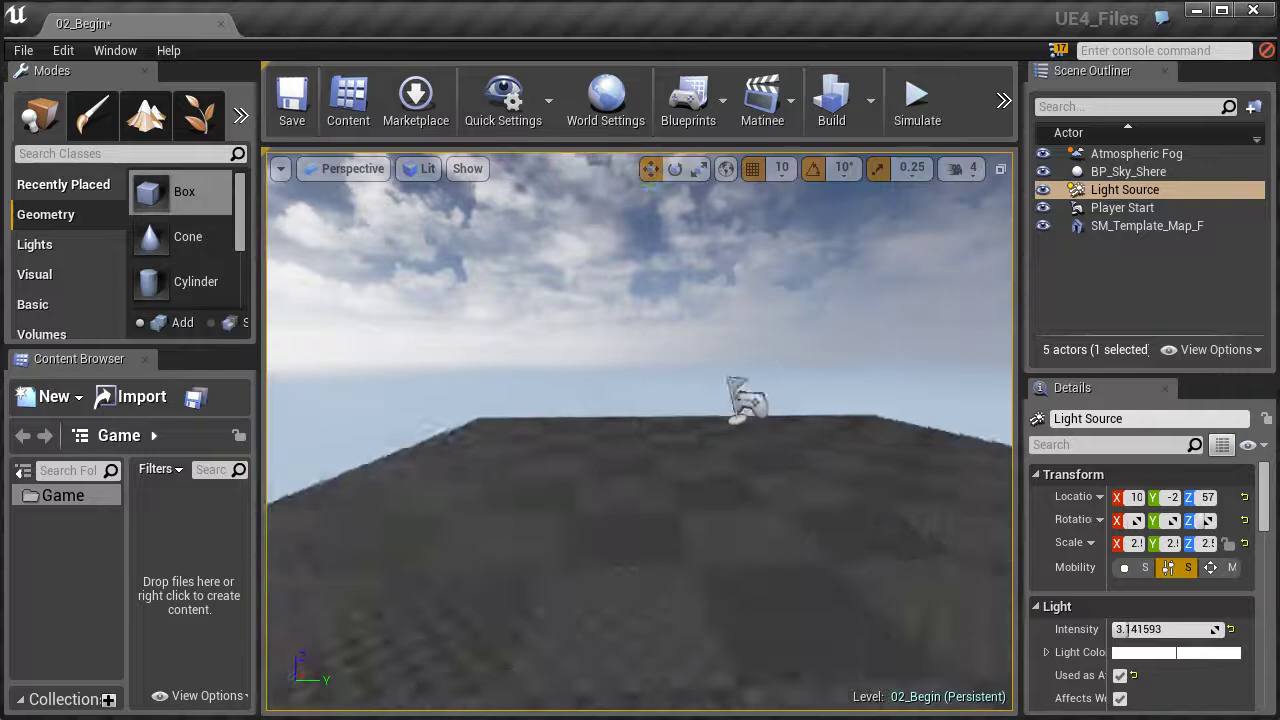
pyautogui.moveTo(293, 293); pyautogui.dragTo(293, 293, button='right')
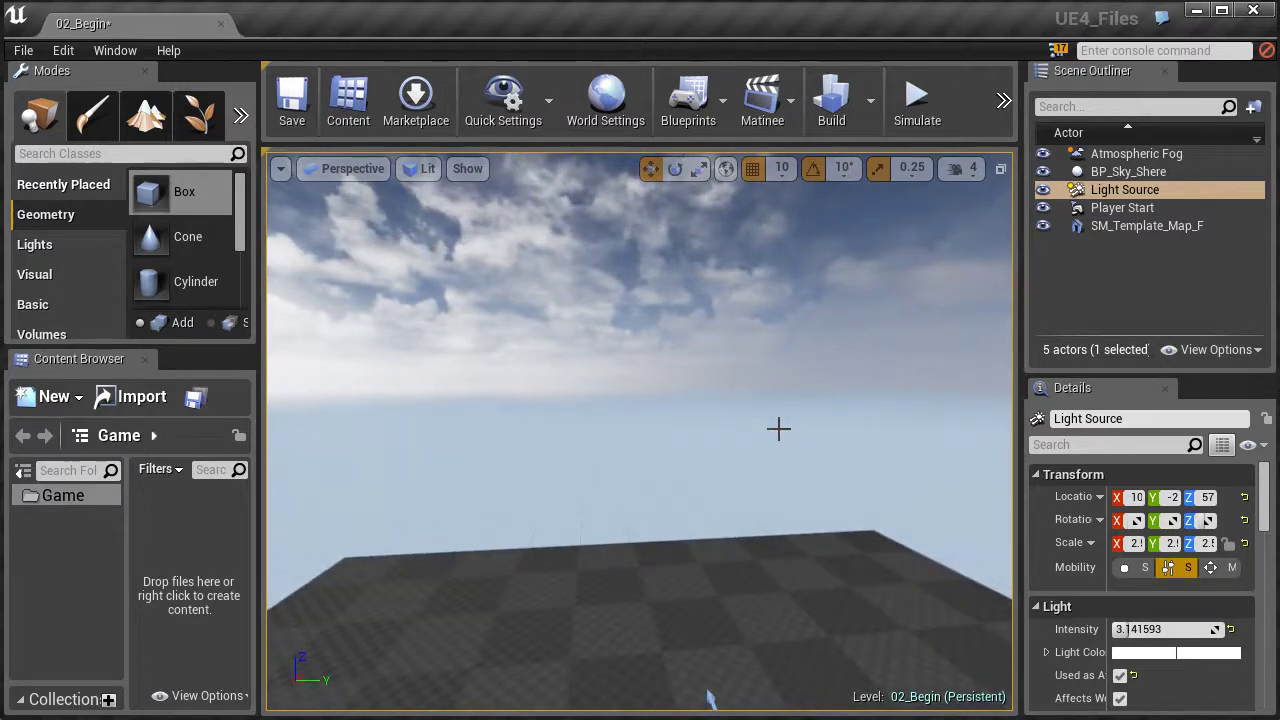
# Set the viewport camera speed to 1 and test it by flying over the floor.
pyautogui.click(973, 170)
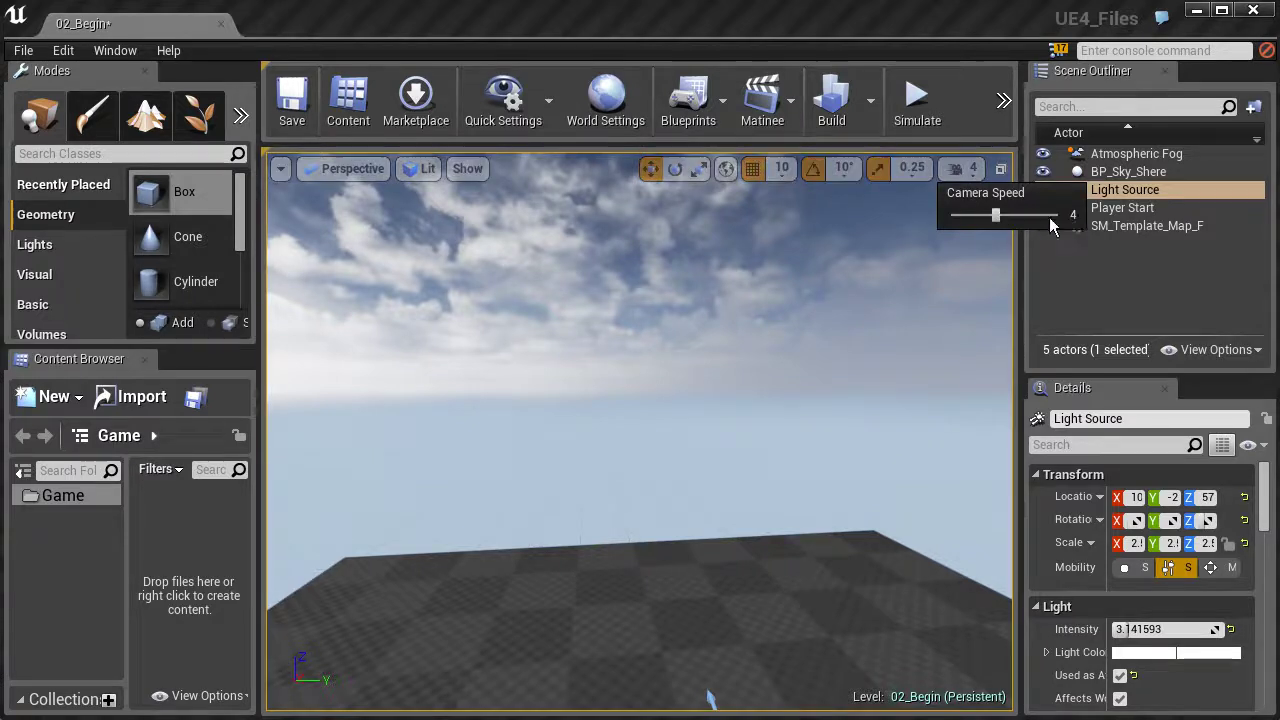
pyautogui.moveTo(995, 216); pyautogui.dragTo(954, 222)
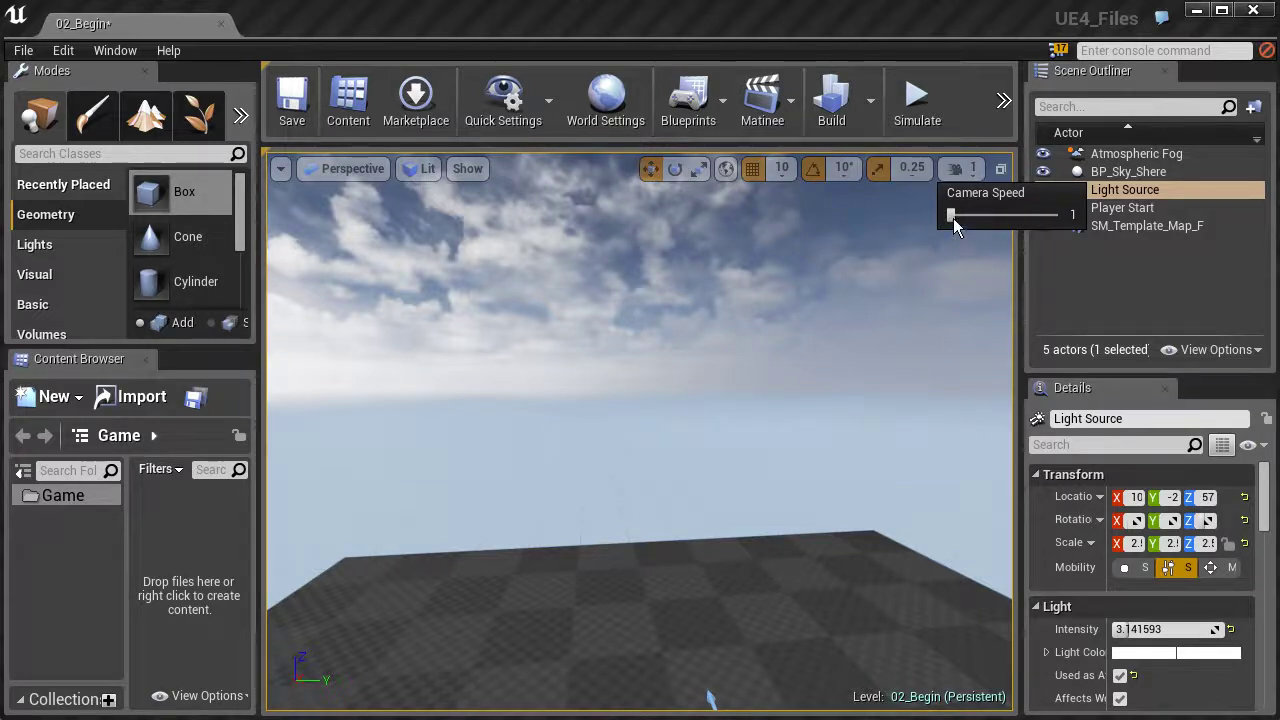
pyautogui.moveTo(654, 423); pyautogui.dragTo(710, 508, button='right')
pyautogui.press('w')
# Set the viewport camera speed to 4 and test it by flying backward and forward over the floor.
pyautogui.click(977, 170)
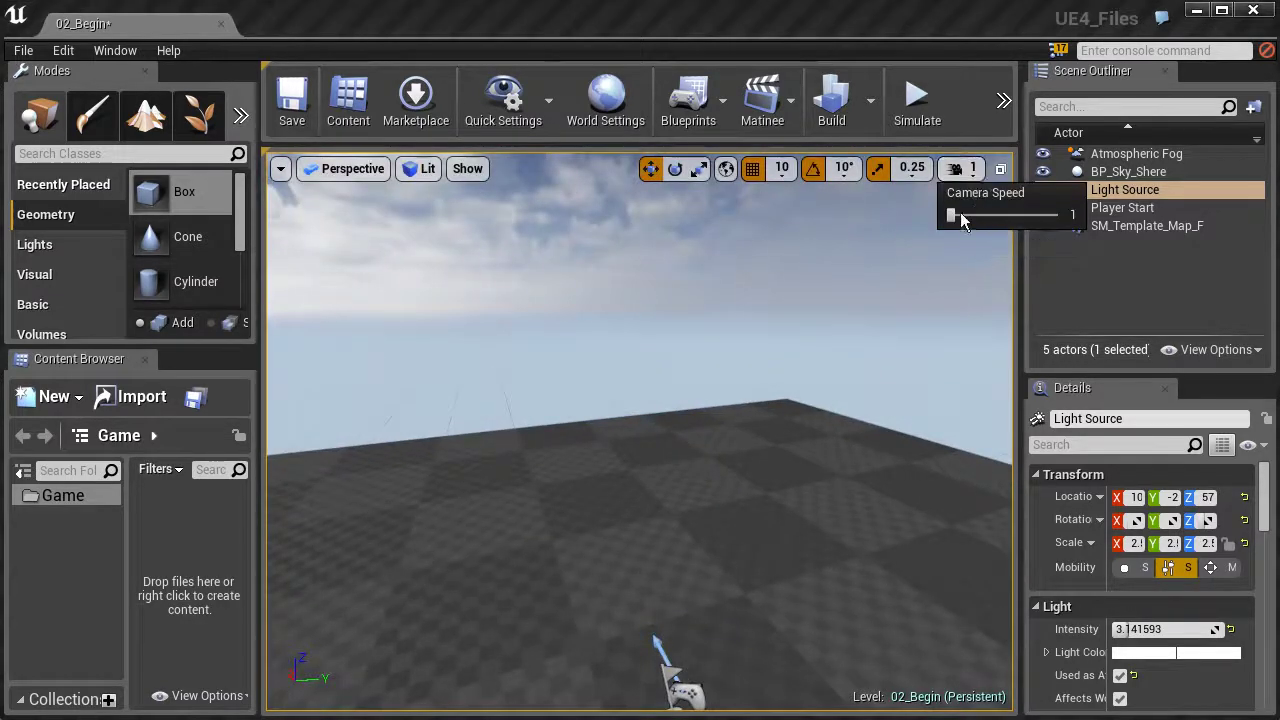
pyautogui.moveTo(952, 213); pyautogui.dragTo(998, 216)
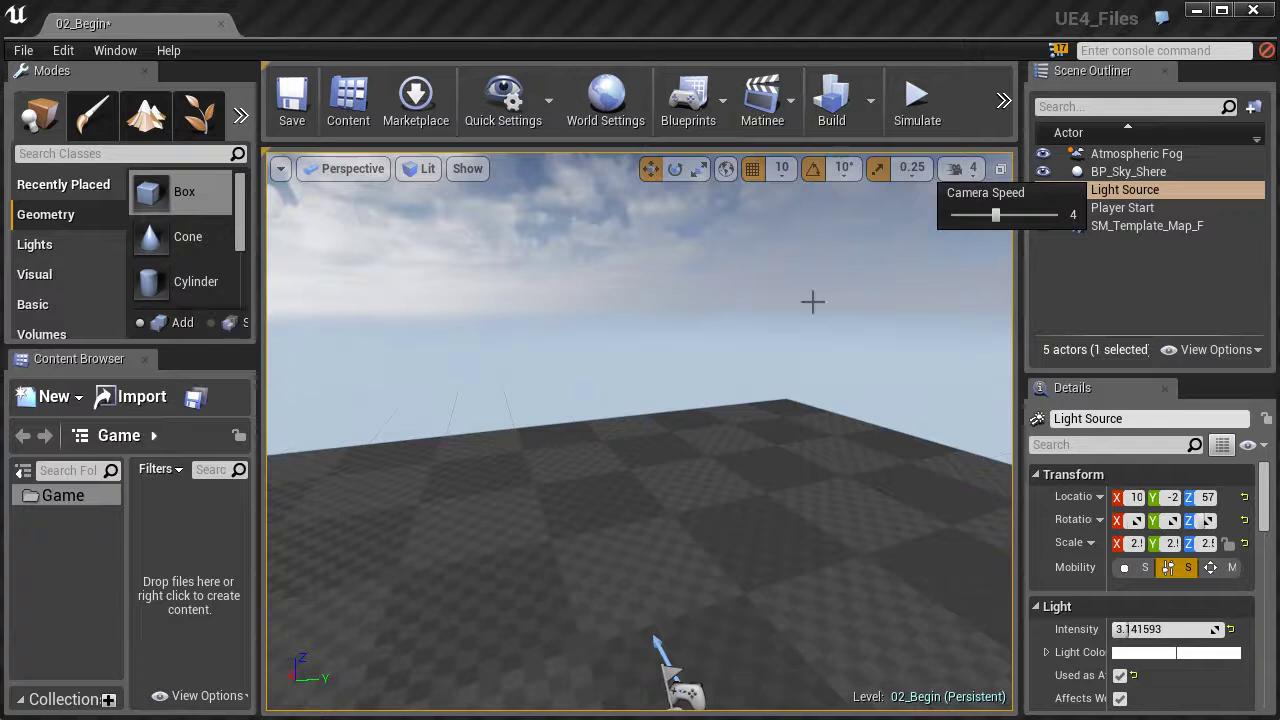
pyautogui.press('s')
pyautogui.press('w')
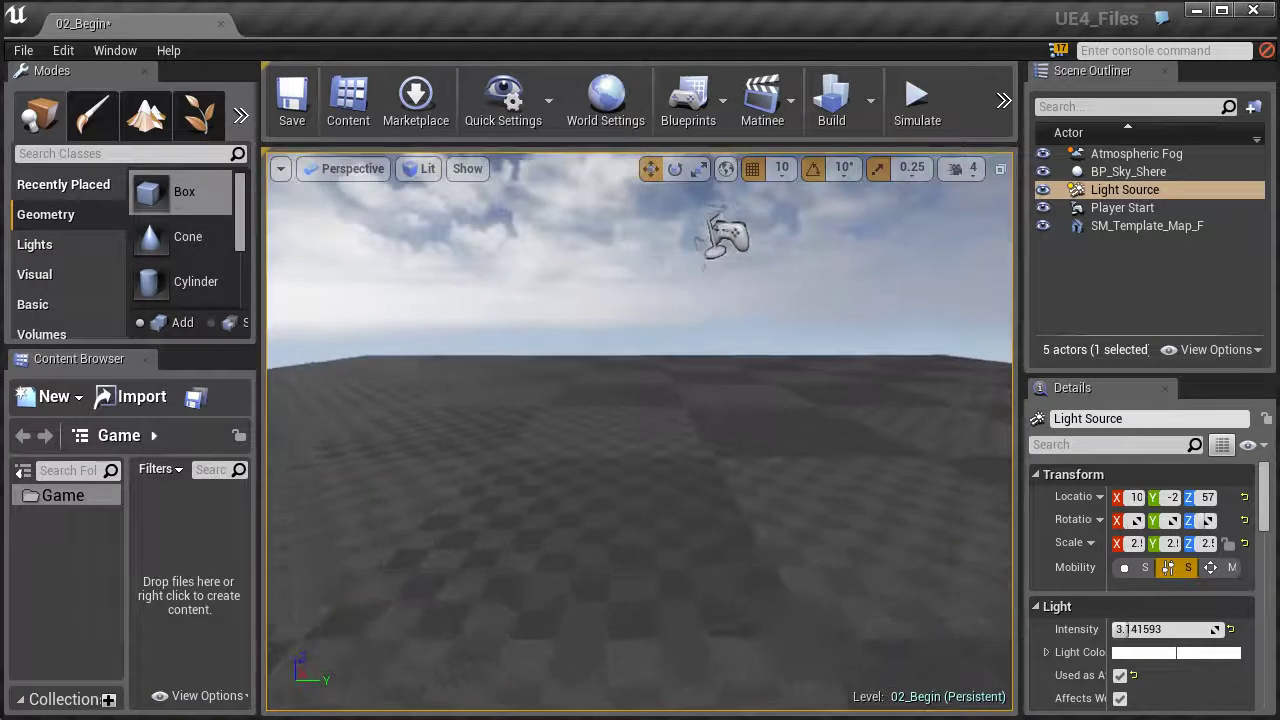
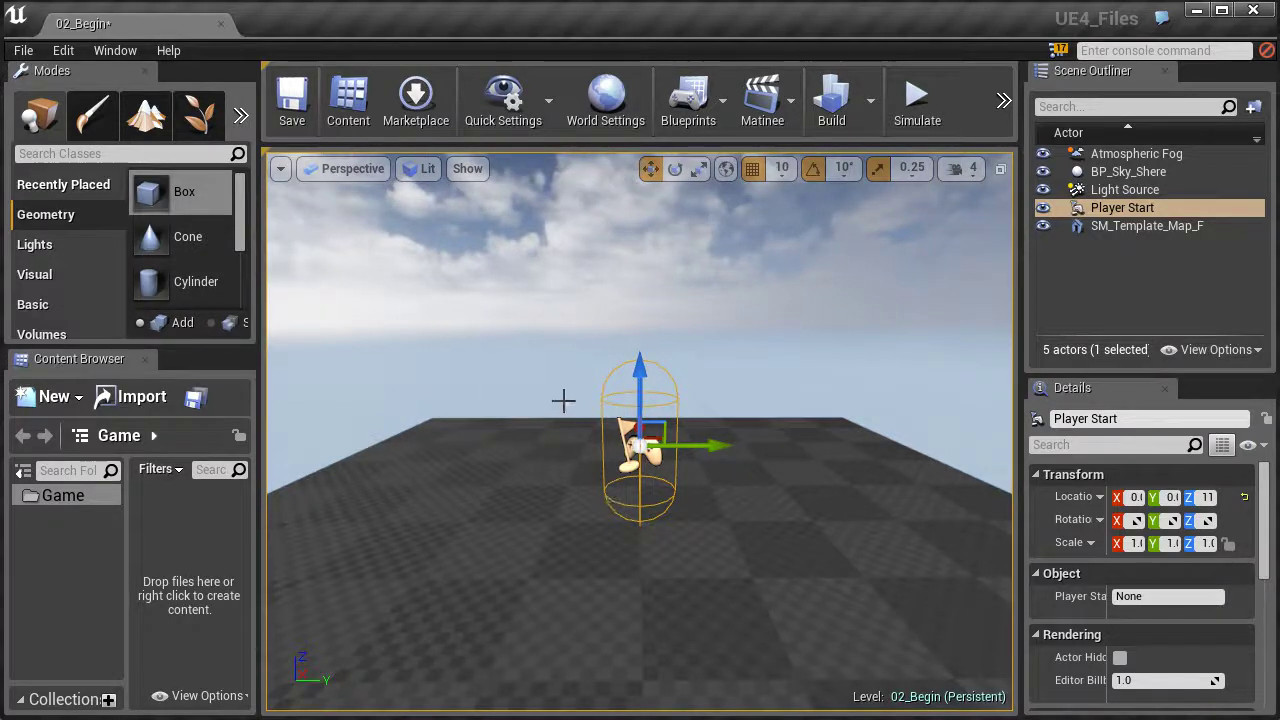
# Orbit the perspective view around the selected Player Start to examine it from different angles.
pyautogui.keyDown('alt'); pyautogui.moveTo(564, 401); pyautogui.dragTo(960, 405); pyautogui.keyUp('alt')
pyautogui.keyDown('alt'); pyautogui.moveTo(718, 414); pyautogui.dragTo(645, 400); pyautogui.keyUp('alt')
pyautogui.keyDown('alt'); pyautogui.moveTo(561, 448); pyautogui.dragTo(643, 434); pyautogui.keyUp('alt')
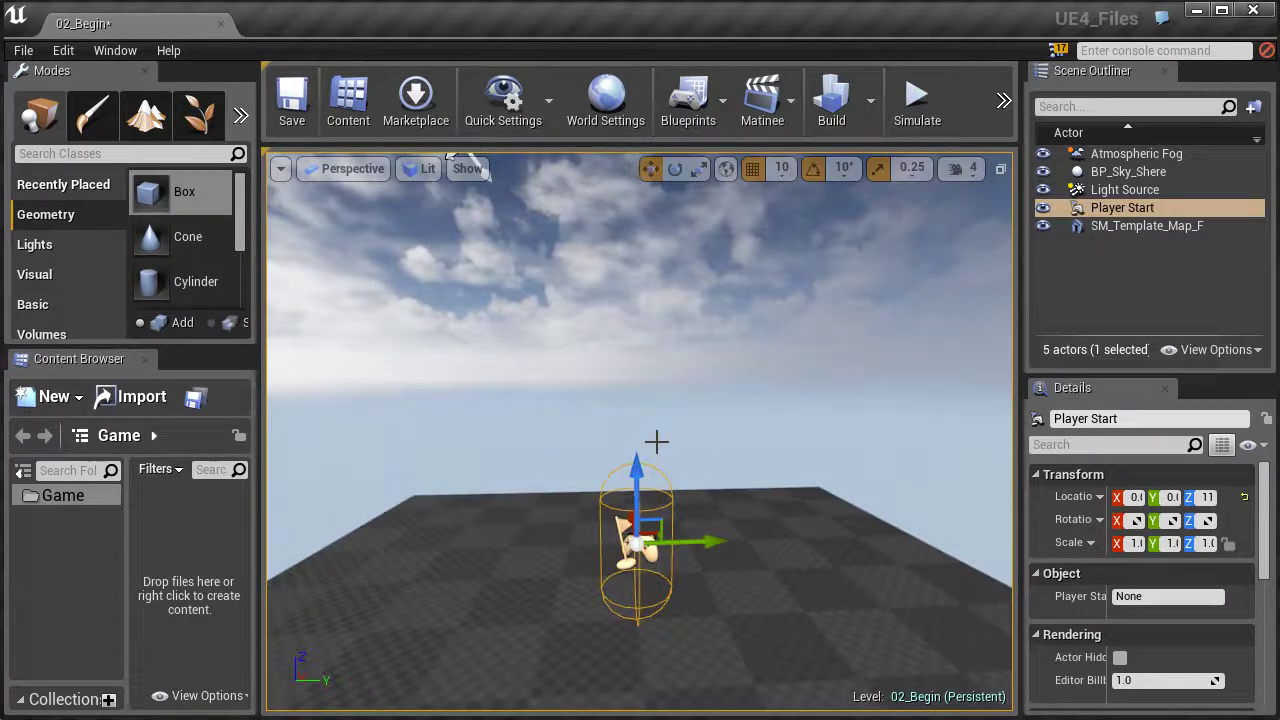
# Dolly and zoom the perspective view repeatedly toward and away from the Player Start to compare close and distant views.
pyautogui.moveTo(632, 436)
pyautogui.keyDown('alt'); pyautogui.mouseDown(button='right')
pyautogui.moveTo(690, 440)
pyautogui.moveTo(616, 440)
pyautogui.mouseUp(button='right'); pyautogui.keyUp('alt')
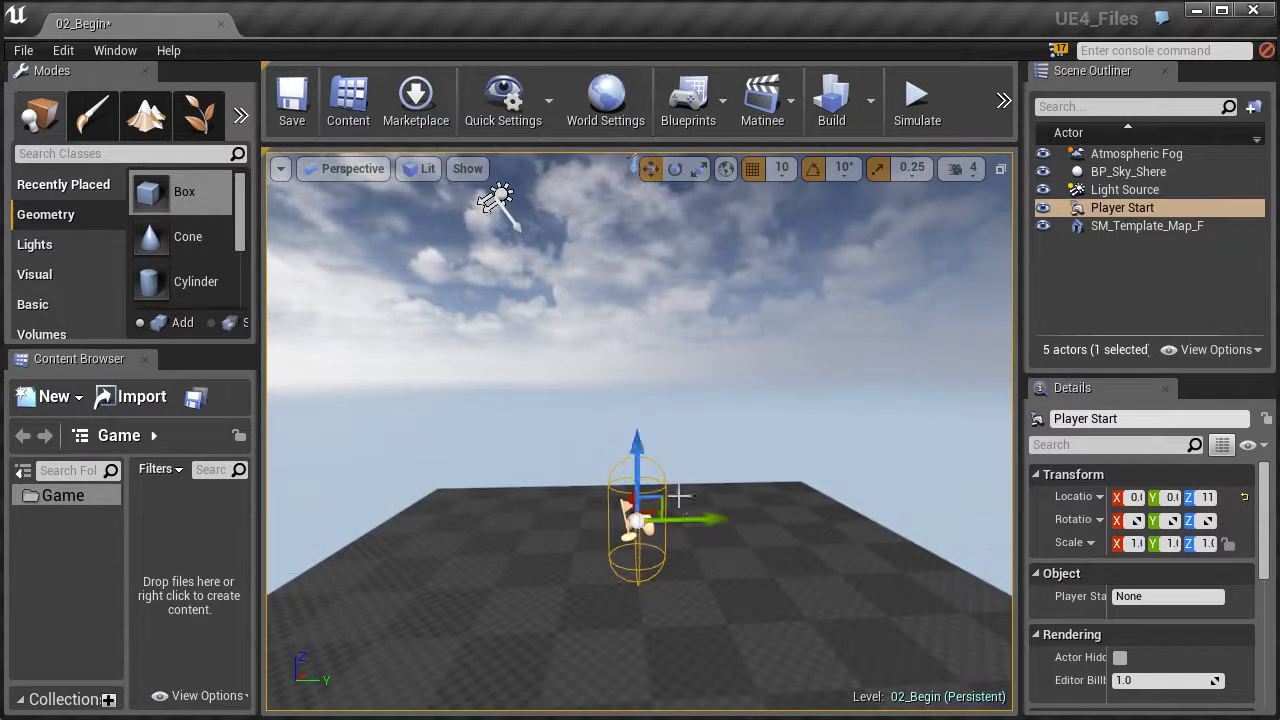
pyautogui.scroll(5, 657, 491)
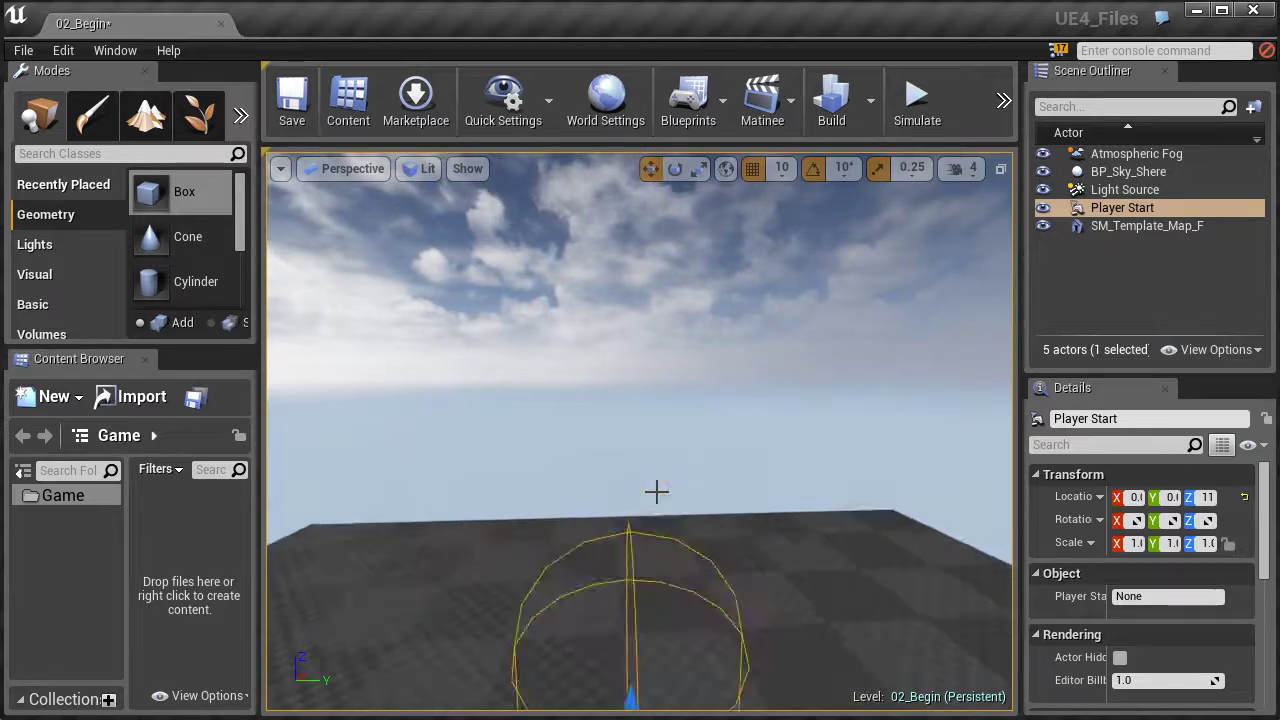
pyautogui.scroll(-4, 657, 491)
pyautogui.scroll(-1, 657, 491)
pyautogui.scroll(-2, 657, 491)
pyautogui.scroll(5, 657, 491)
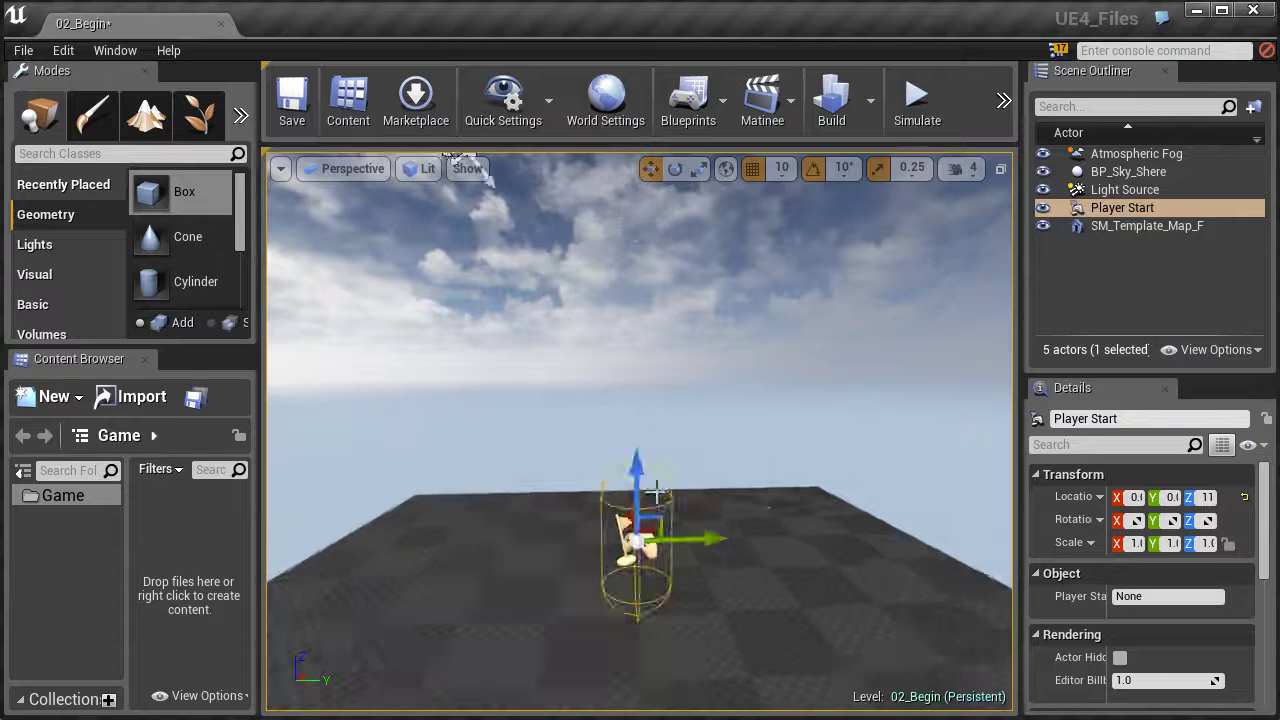
pyautogui.scroll(-2, 657, 491)
pyautogui.scroll(2, 657, 491)
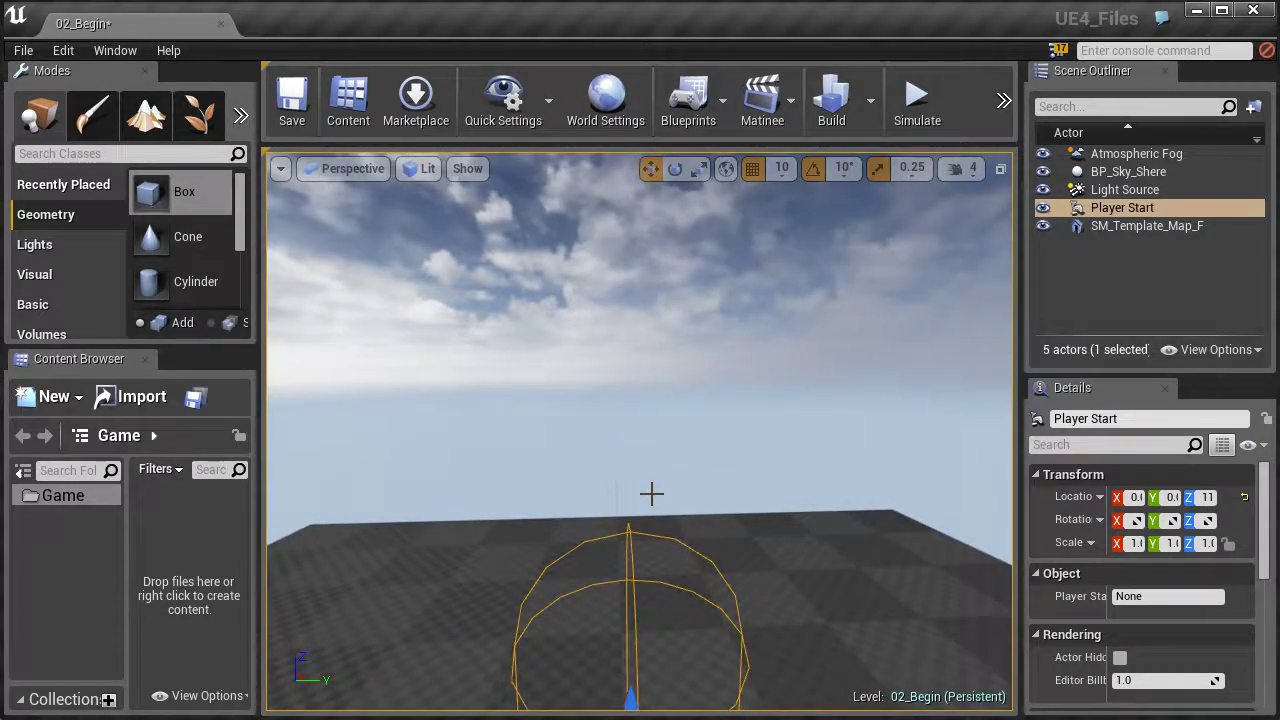
pyautogui.scroll(-4, 651, 493)
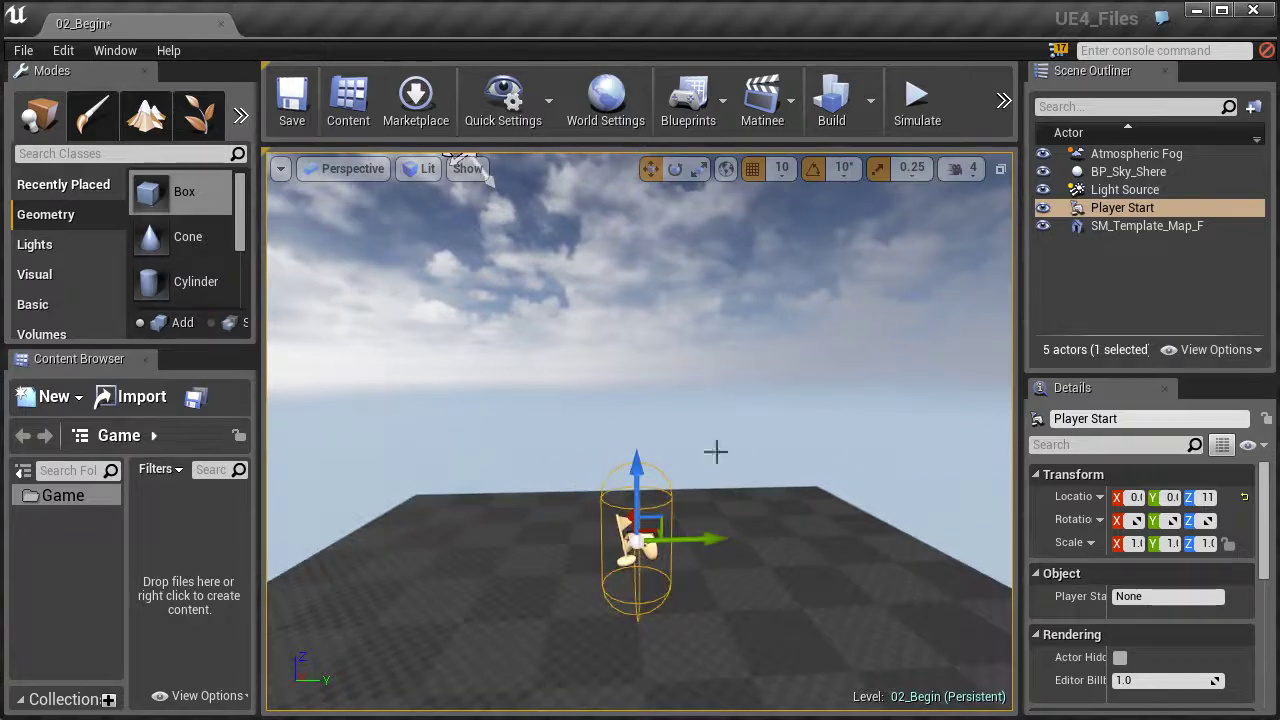